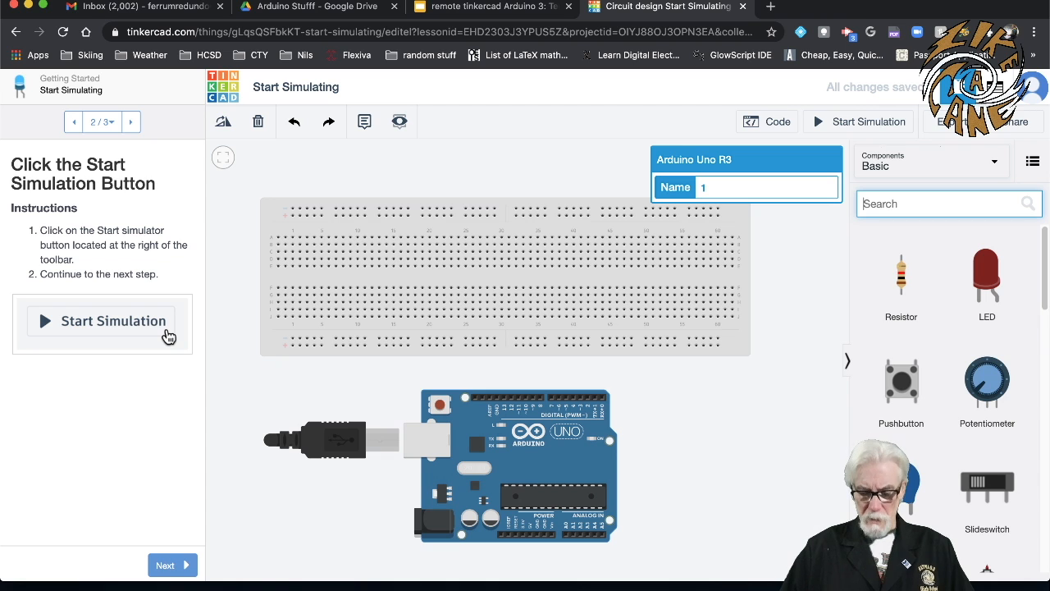
Find the LED component and place three red LEDs in the empty workspace beside the Arduino Uno.
text(le)
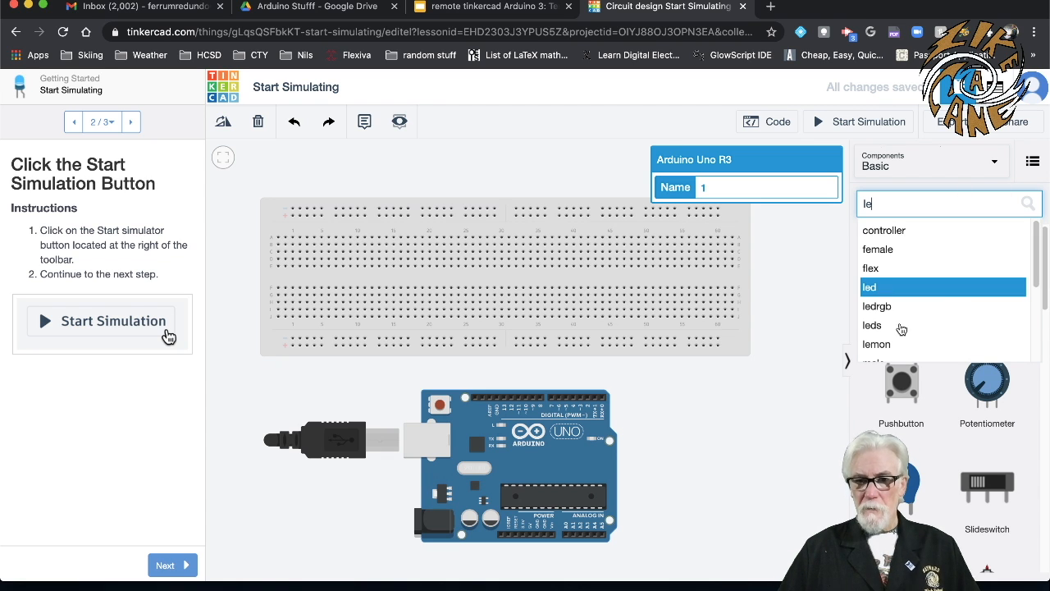
click(815, 327)
drag(991, 280, 661, 403)
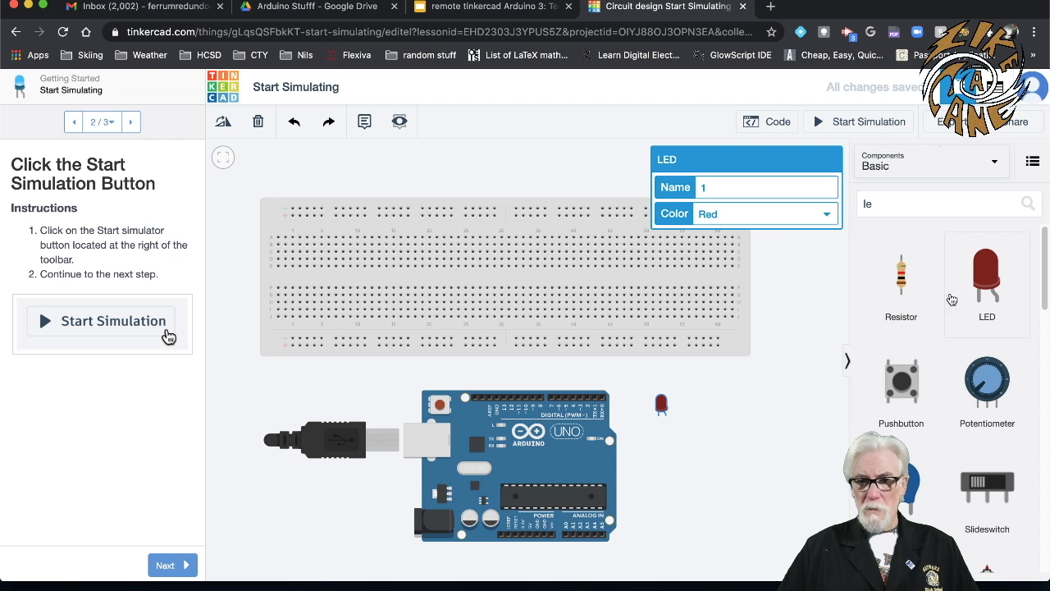
drag(987, 279, 725, 398)
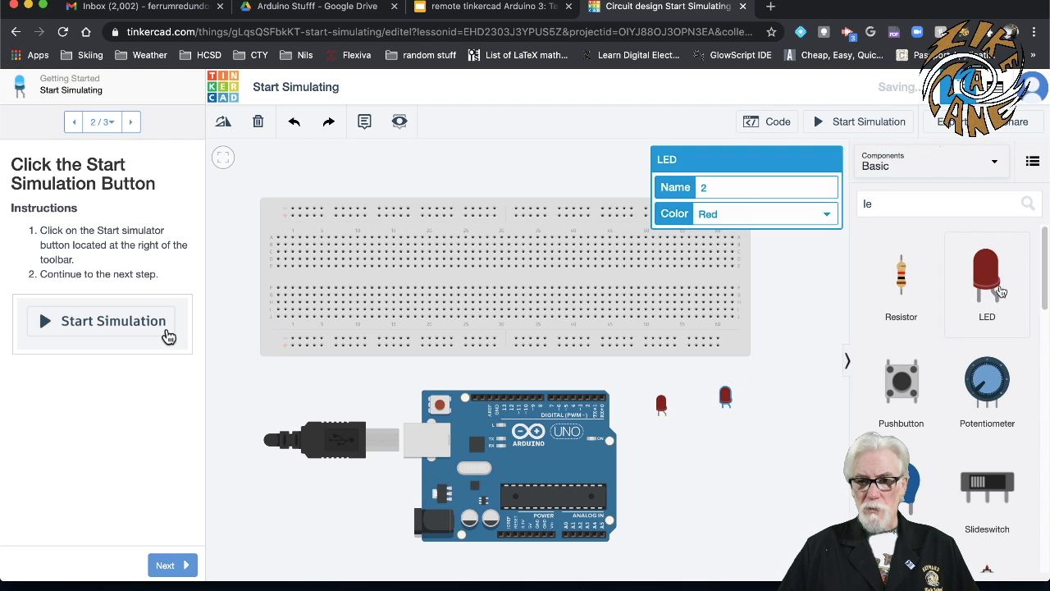
drag(992, 284, 772, 390)
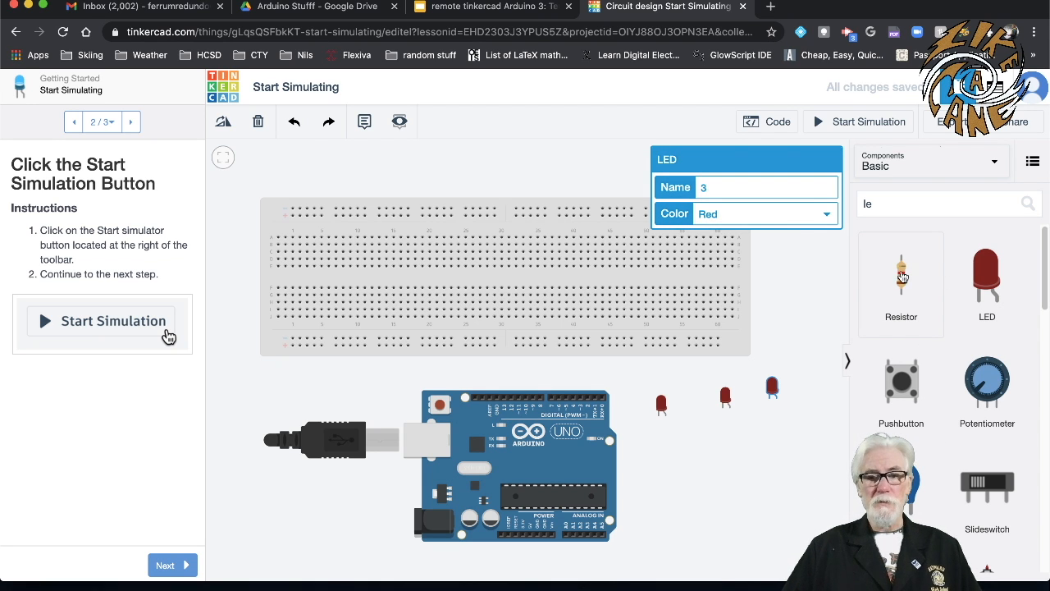
Place a resistor below the first loose LED and set its resistance to 220 Ω.
click(902, 277)
drag(905, 283, 649, 466)
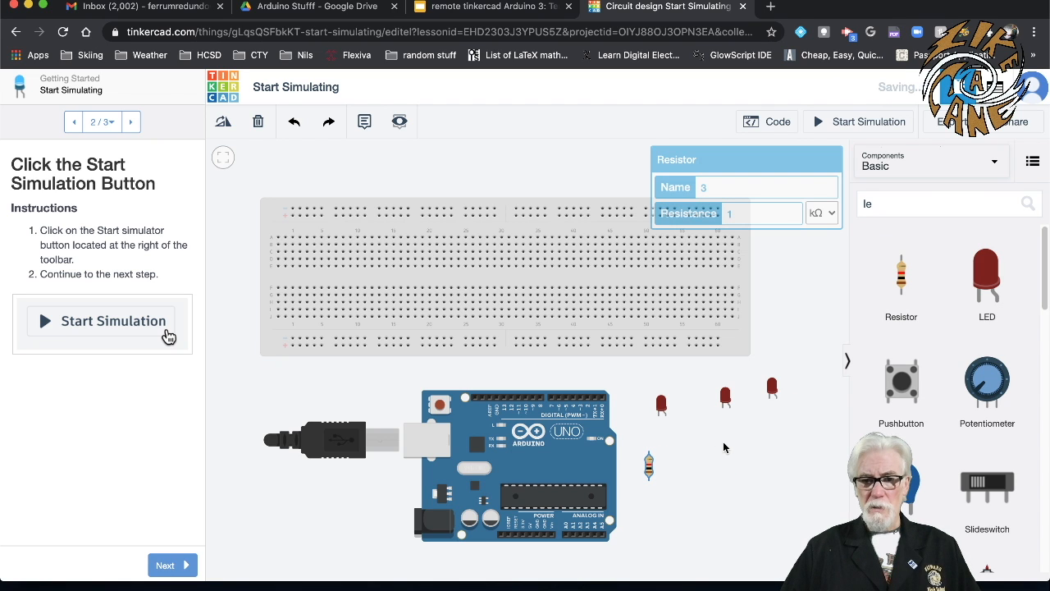
click(747, 213)
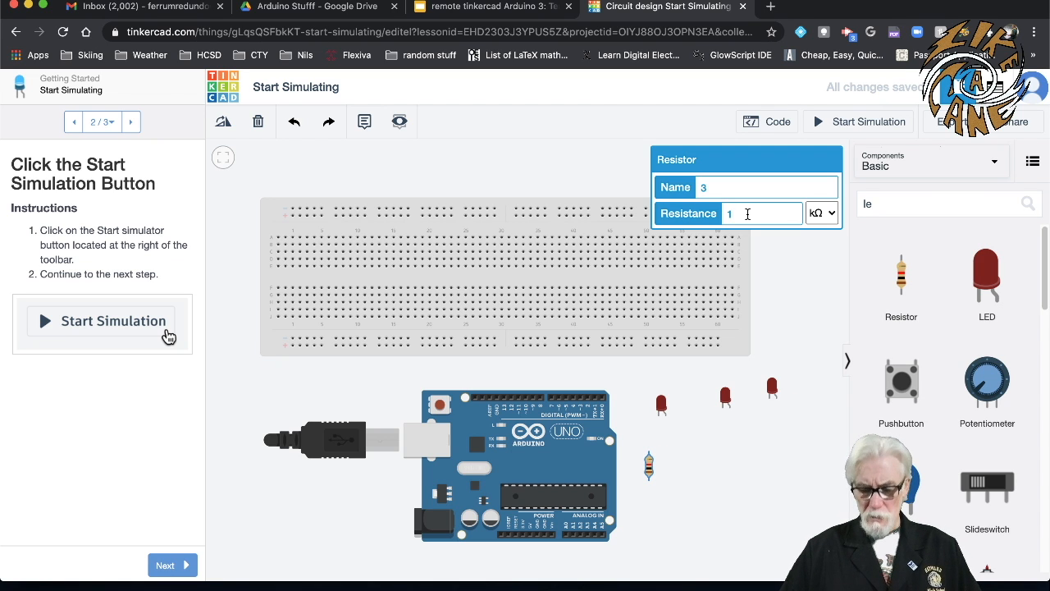
text(220)
click(820, 207)
click(820, 199)
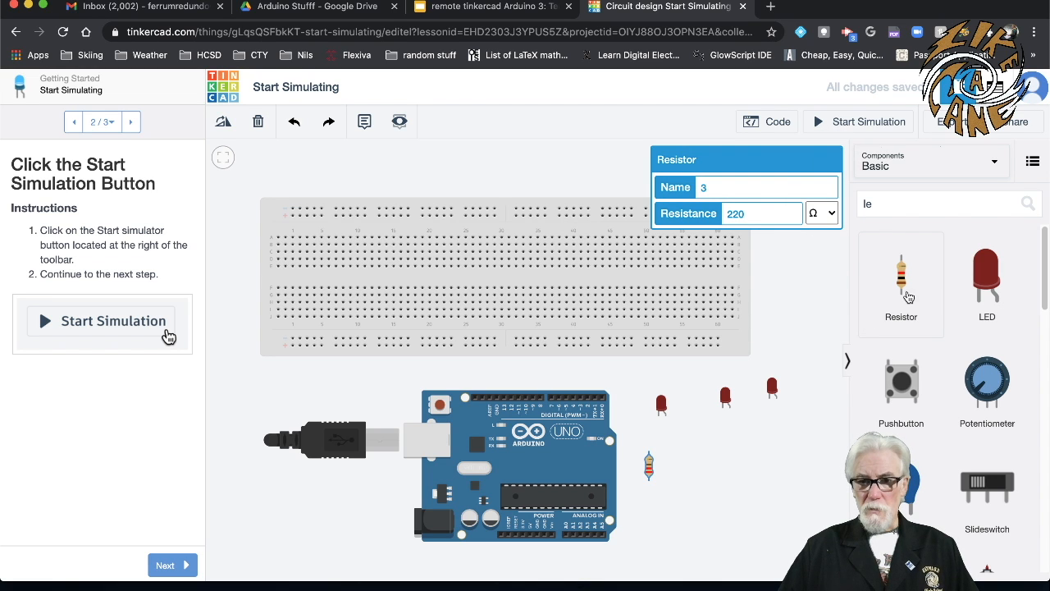
Add a second resistor beside the first one and set its resistance to 220 Ω.
drag(908, 295, 682, 462)
click(762, 216)
key(BackSpace)
text(220)
click(820, 212)
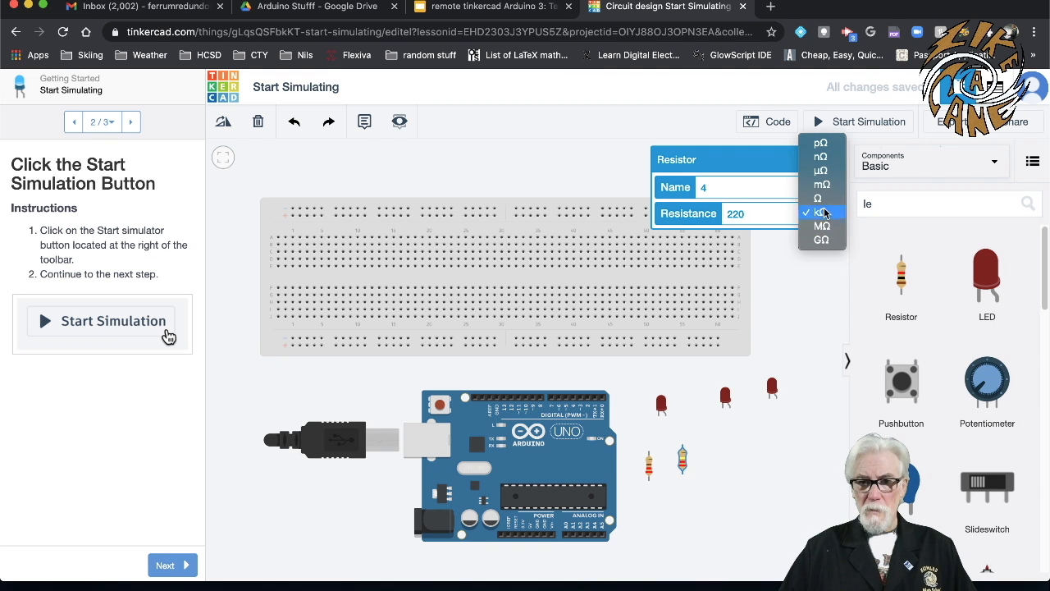
click(823, 199)
Add a third resistor below the middle loose LED and set its resistance to 220 Ω.
drag(904, 278, 725, 441)
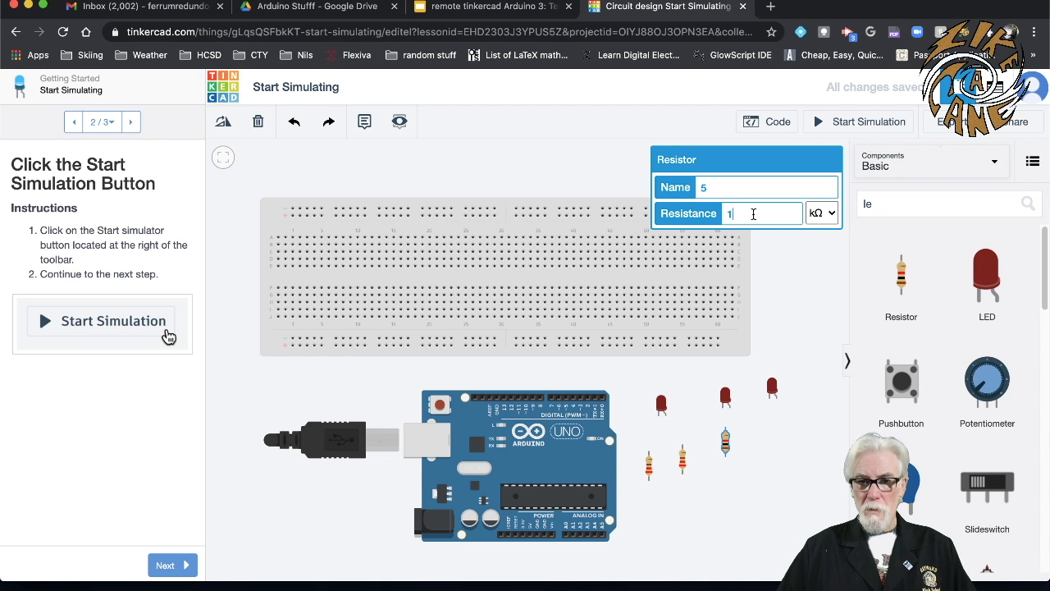
key(BackSpace)
text(220)
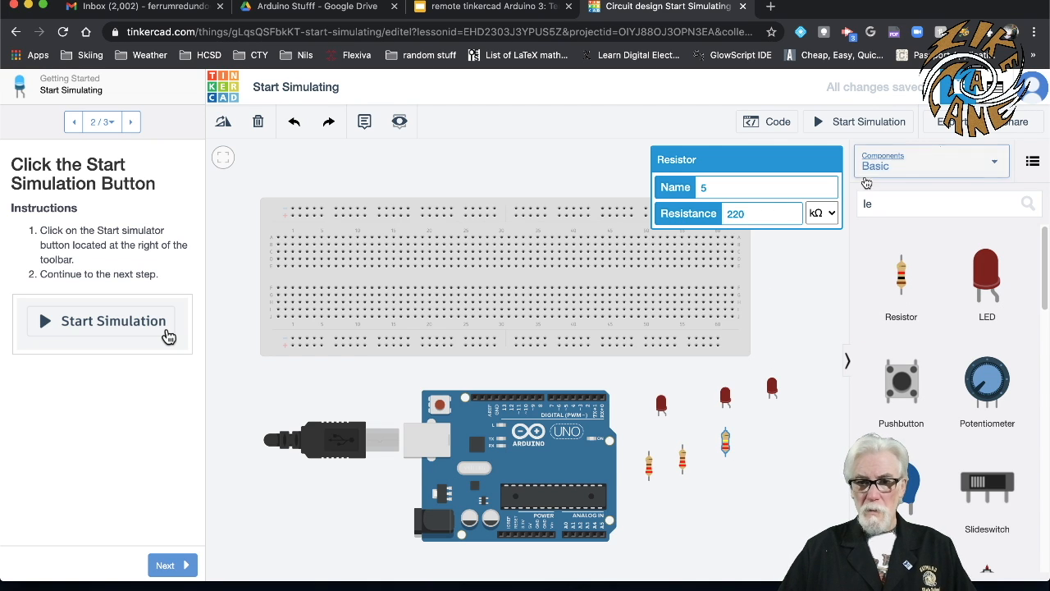
click(821, 214)
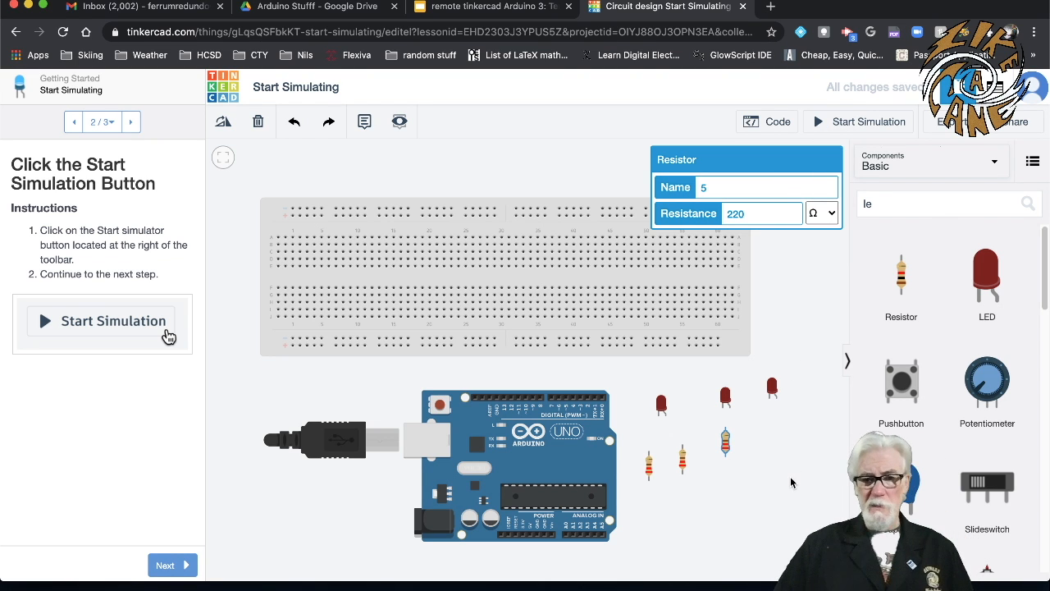
Search the components for "temp" and place a TMP36 temperature sensor on the breadboard with its legs in columns 17 to 19.
click(950, 203)
key(BackSpace)
key(BackSpace)
text(temp)
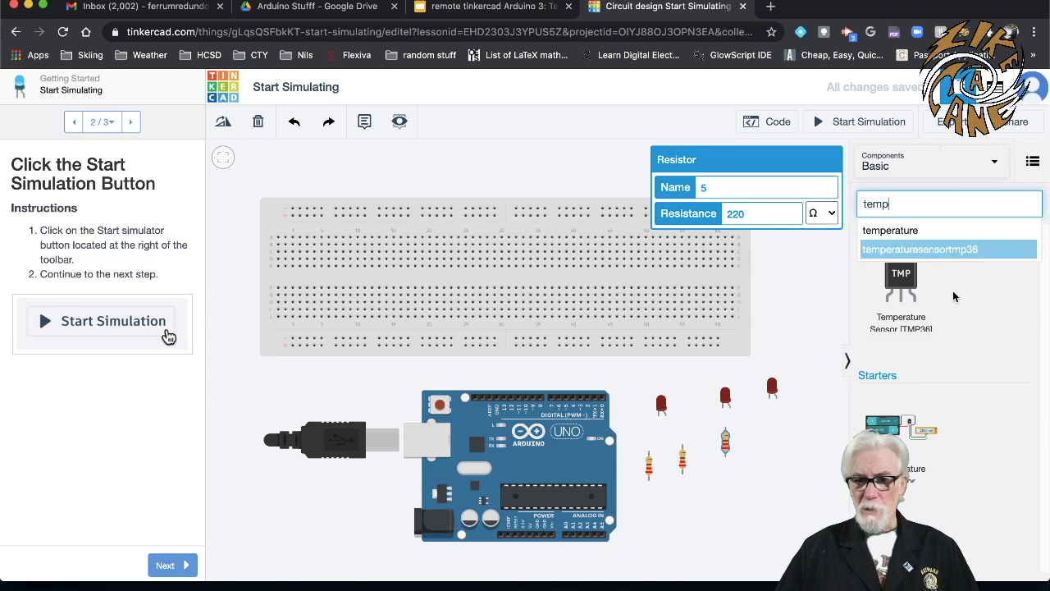
click(735, 482)
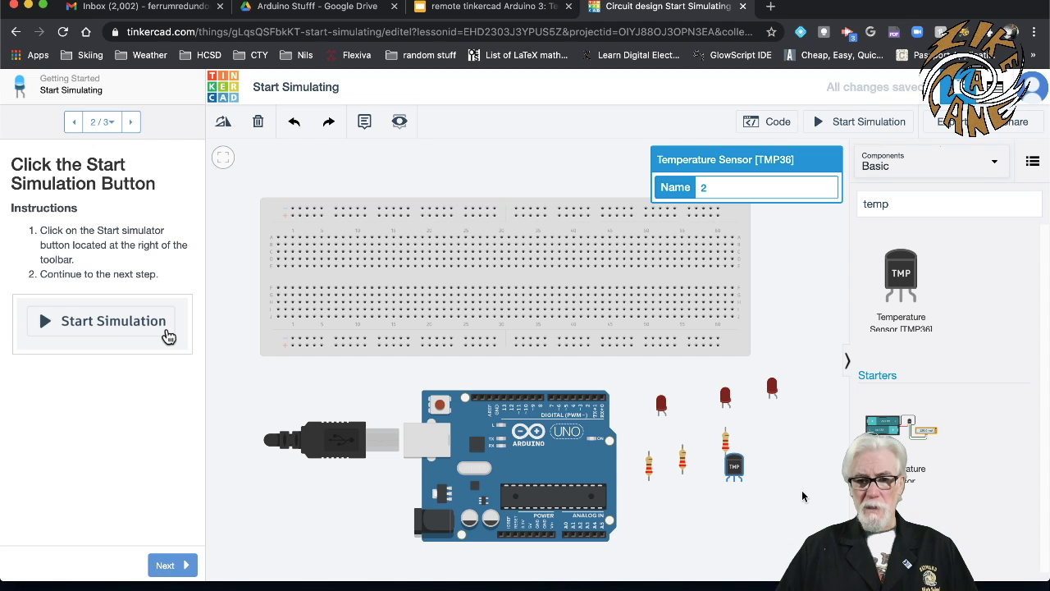
drag(734, 464, 397, 265)
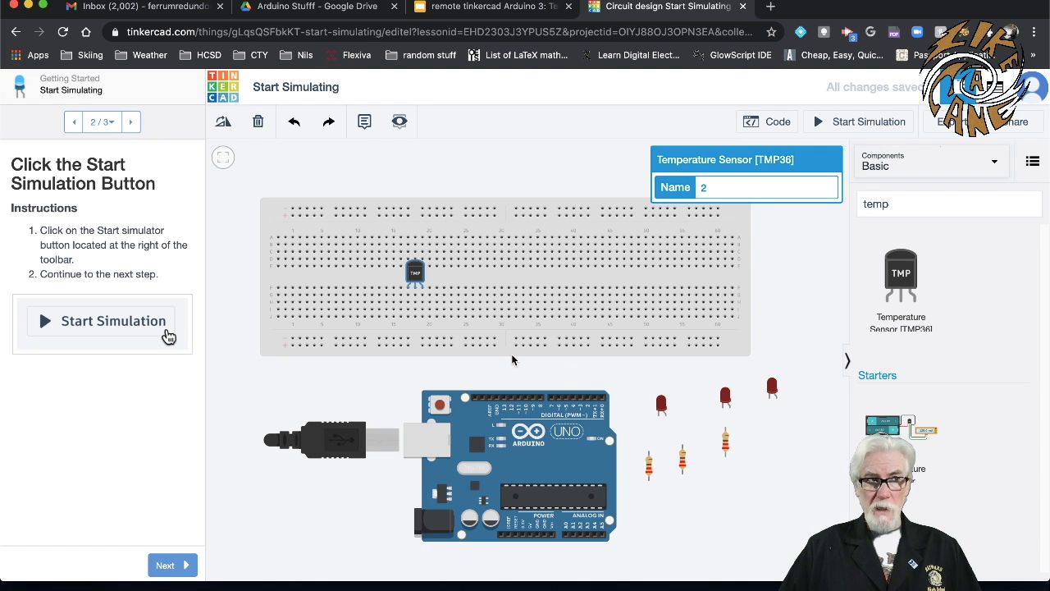
Wire the temperature sensor's left leg to the breadboard's lower positive rail and color the wire red.
click(408, 305)
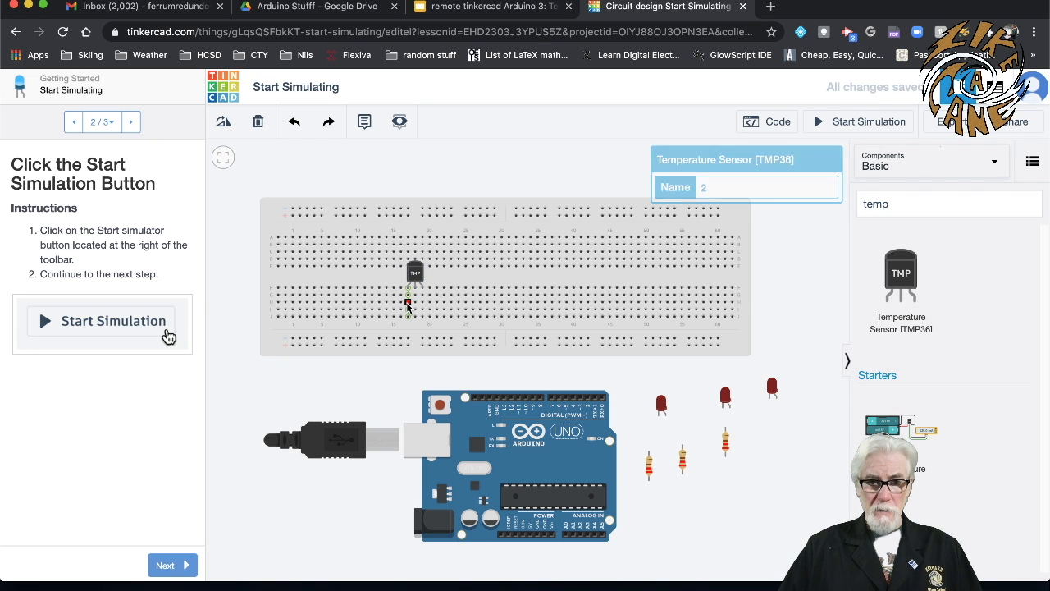
click(407, 345)
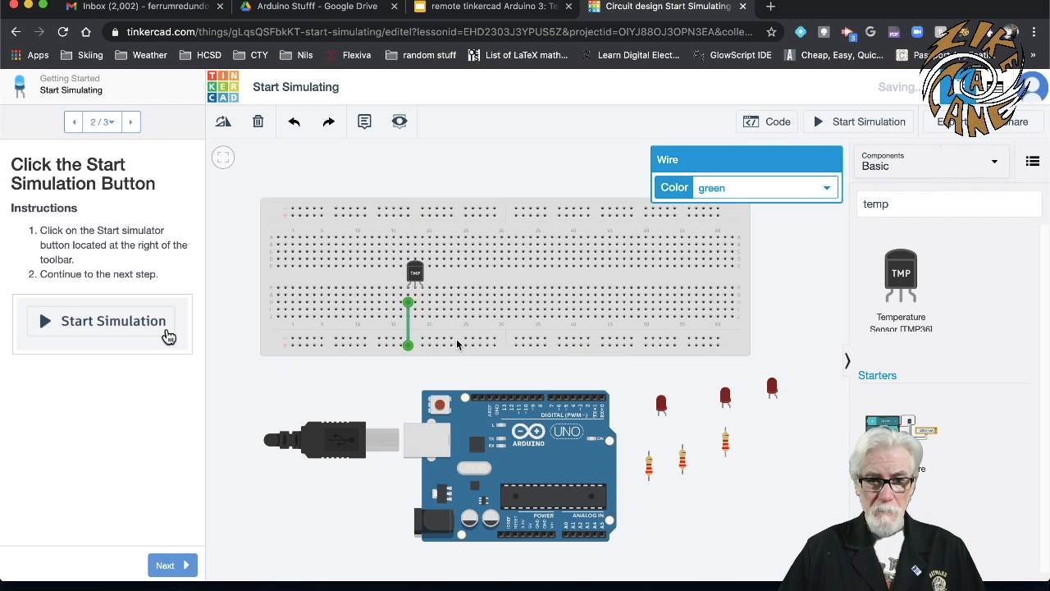
click(715, 188)
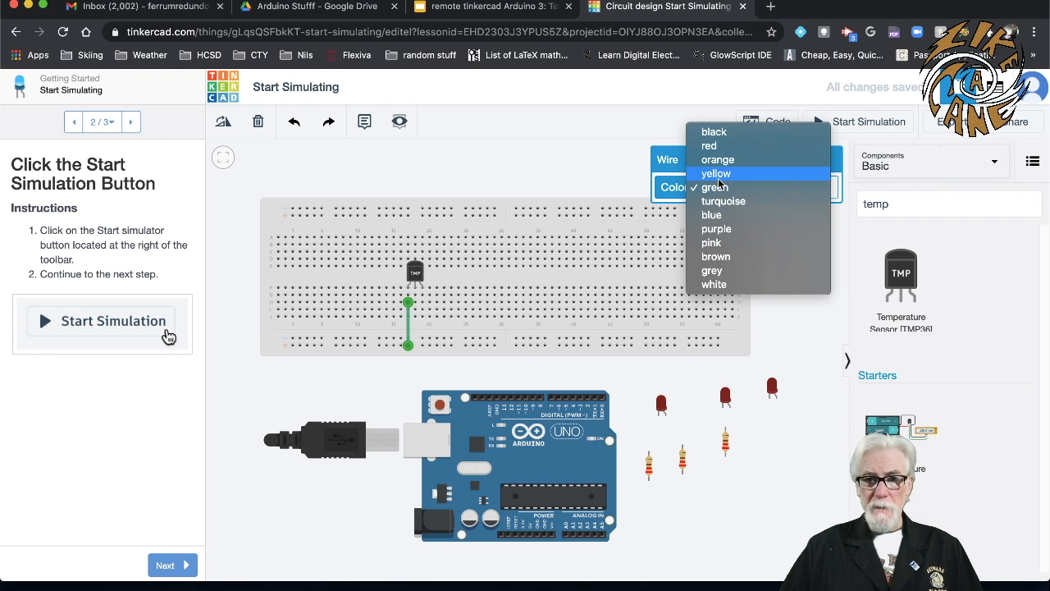
click(721, 147)
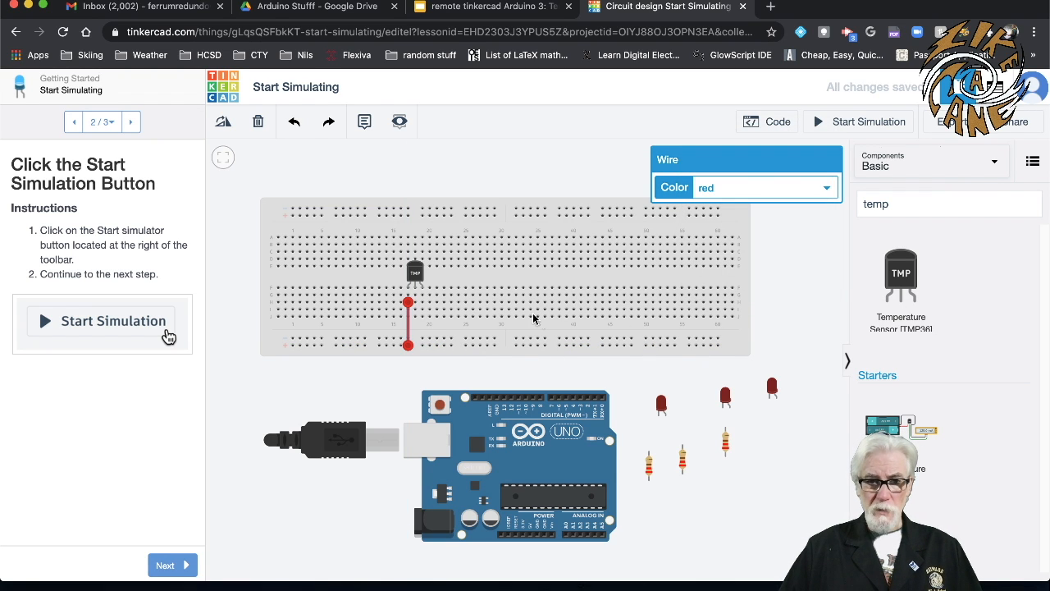
Wire the temperature sensor's right leg to the breadboard's lower negative rail and color the wire black.
click(422, 304)
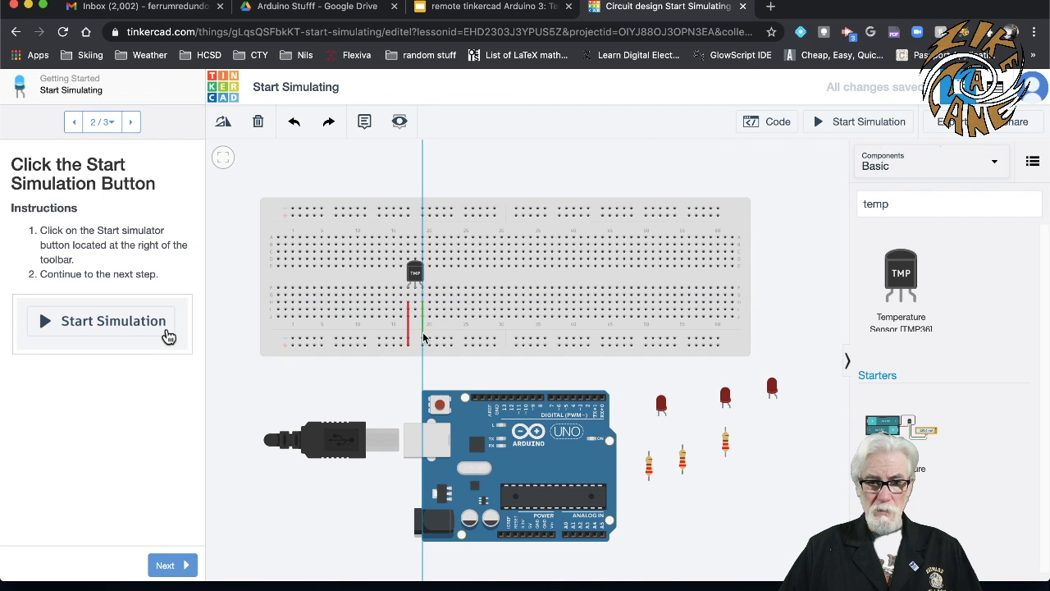
click(421, 340)
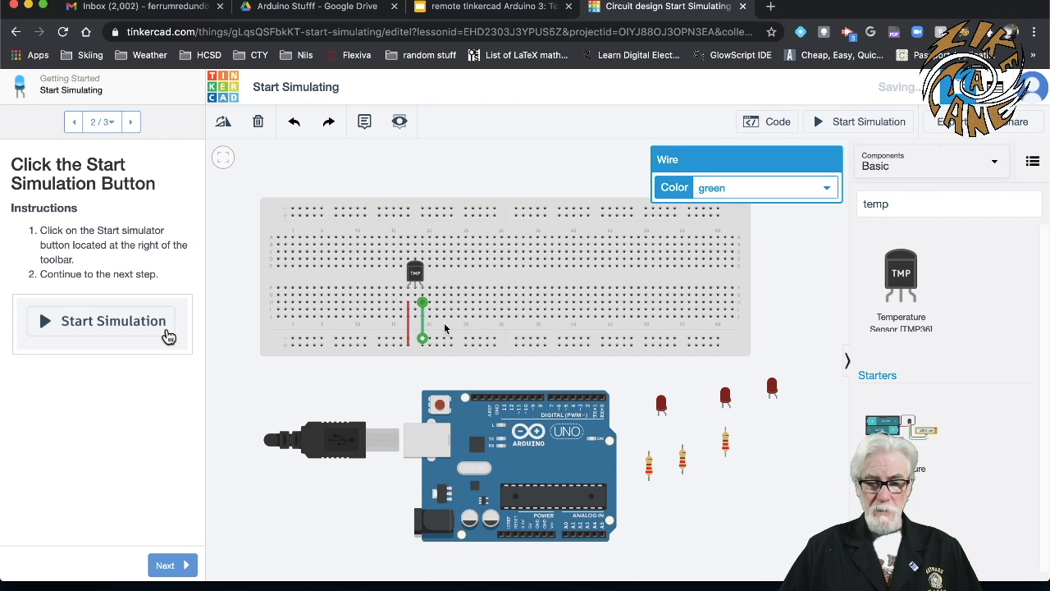
click(745, 195)
click(750, 134)
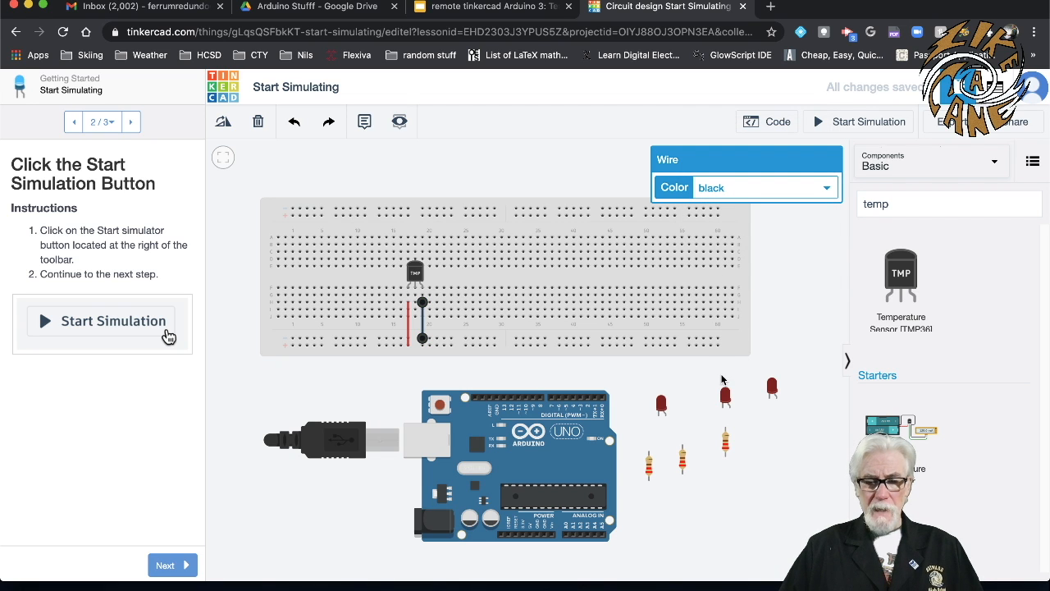
Connect the temperature sensor's middle leg to analog pin A0 with a green wire, bending it down and underneath the Arduino.
click(416, 296)
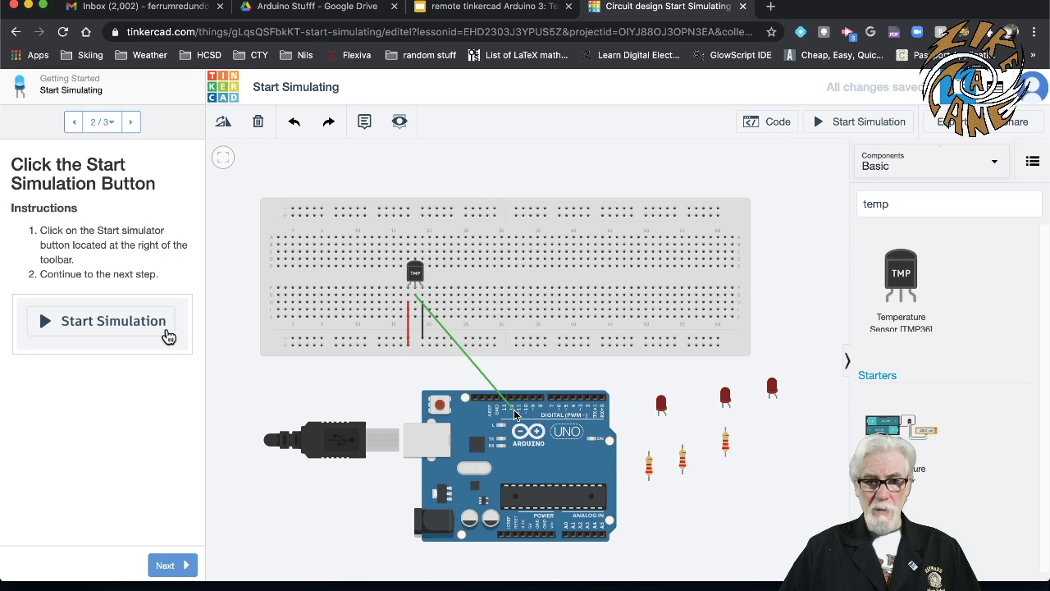
click(566, 533)
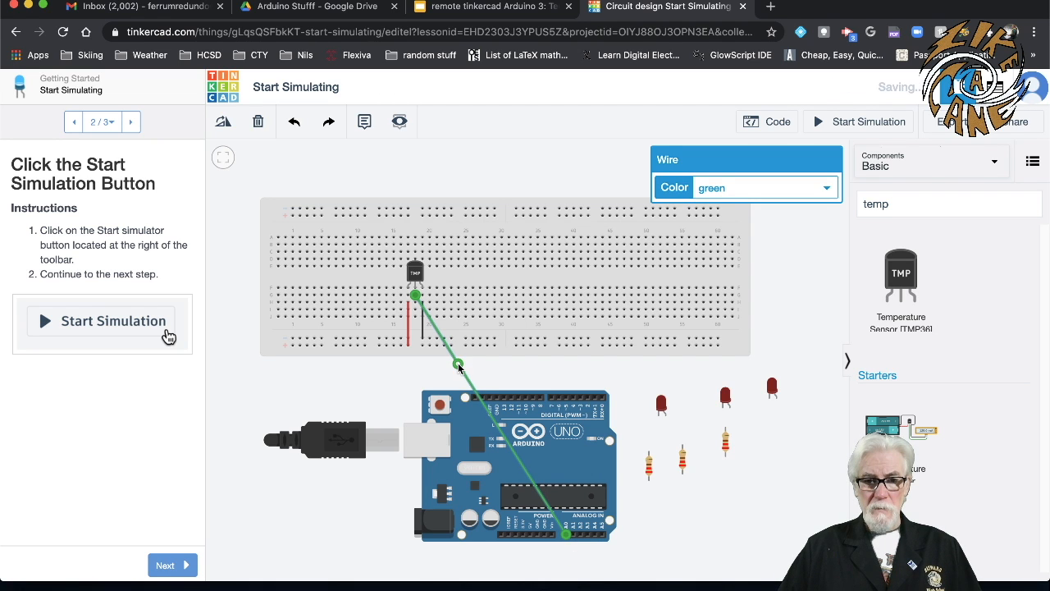
drag(435, 325, 419, 561)
click(509, 551)
drag(506, 550, 566, 557)
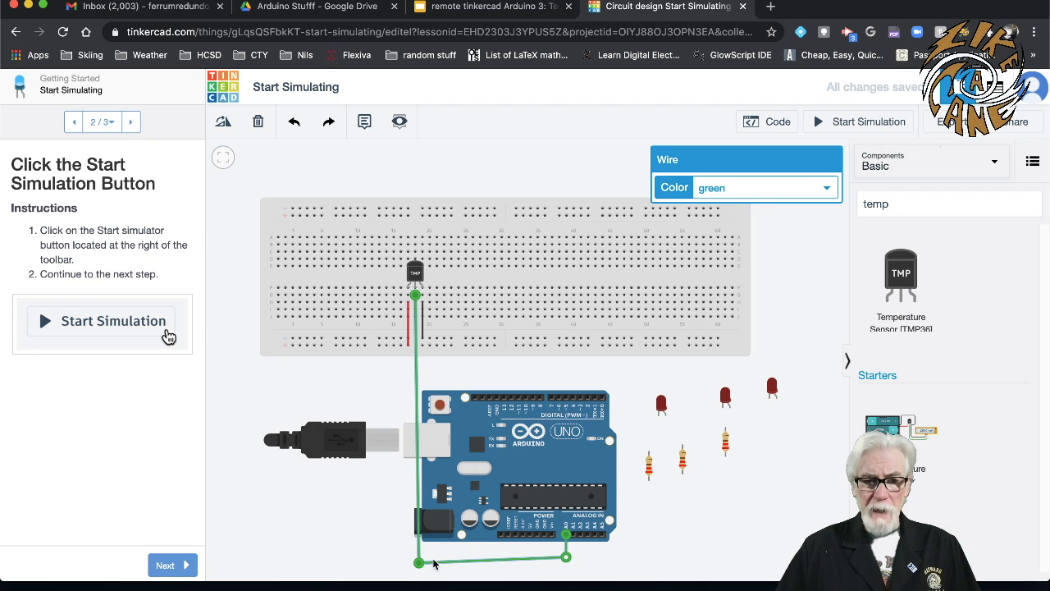
drag(422, 563, 422, 560)
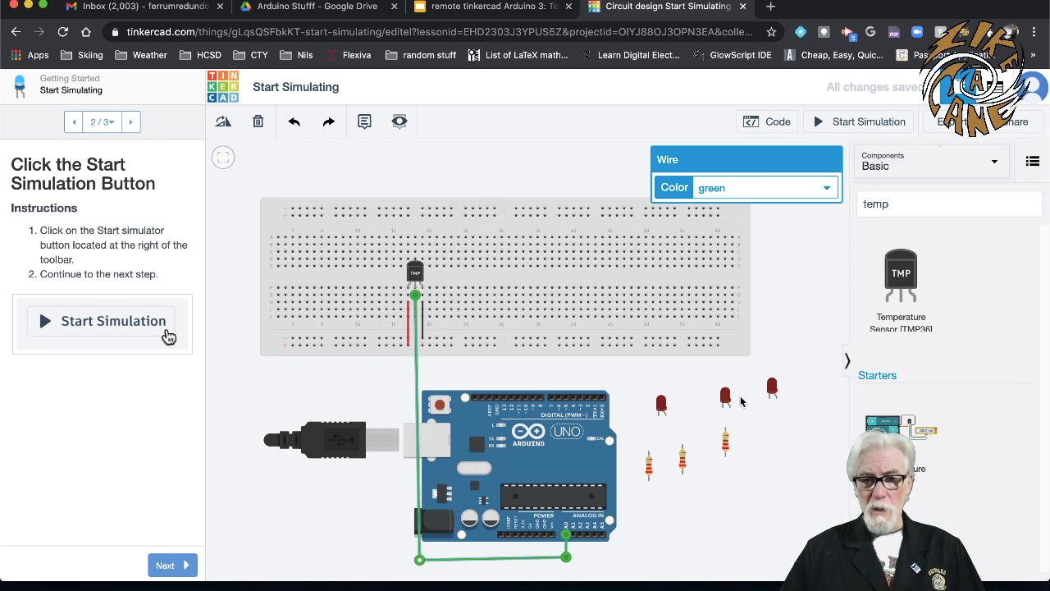
Move the three LEDs onto the breadboard in a row across the center gap, with legs starting in columns 36, 40 and 44.
drag(661, 404, 550, 279)
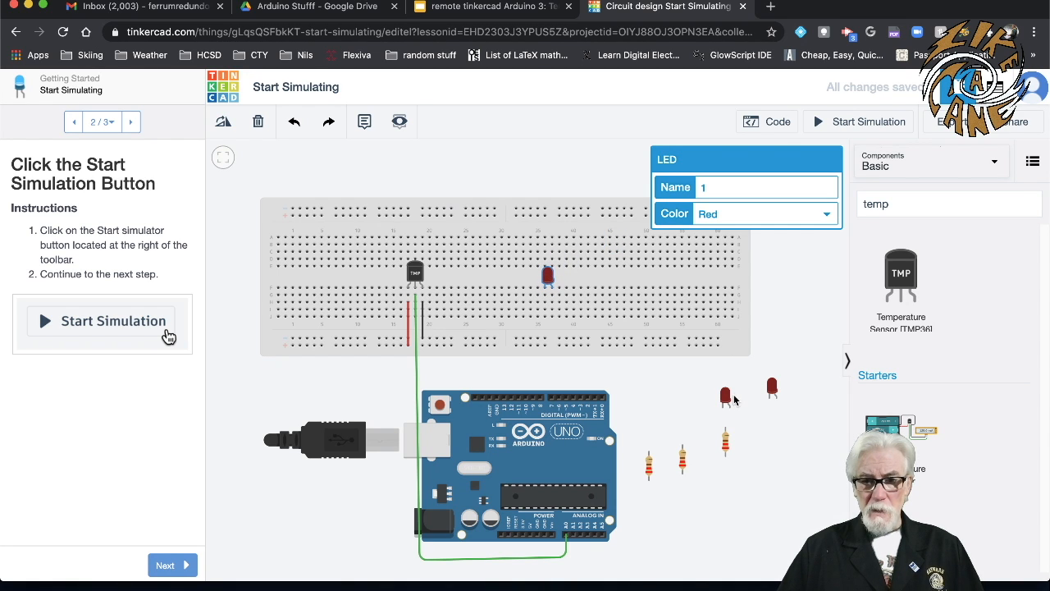
drag(725, 400, 577, 277)
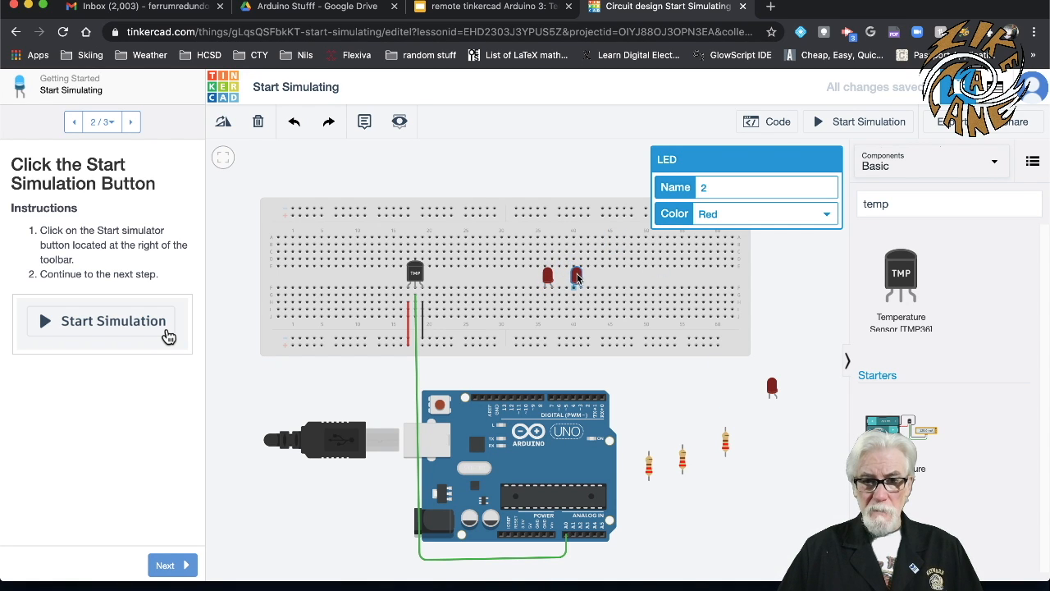
drag(772, 386, 606, 275)
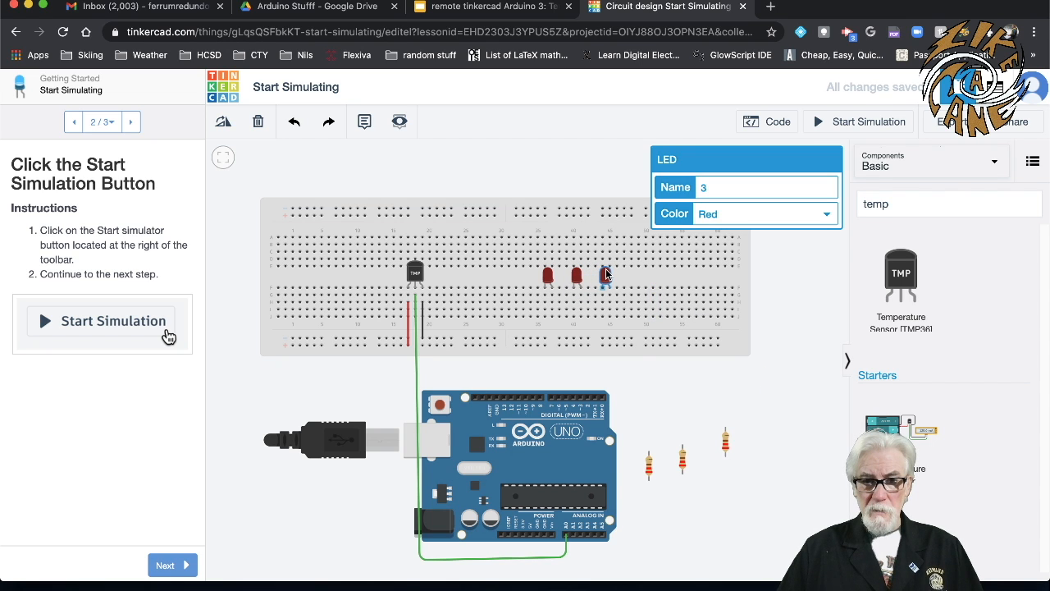
Move the three 220 Ω resistors onto the breadboard, linking each LED's left leg to the lower negative rail.
drag(648, 466, 543, 326)
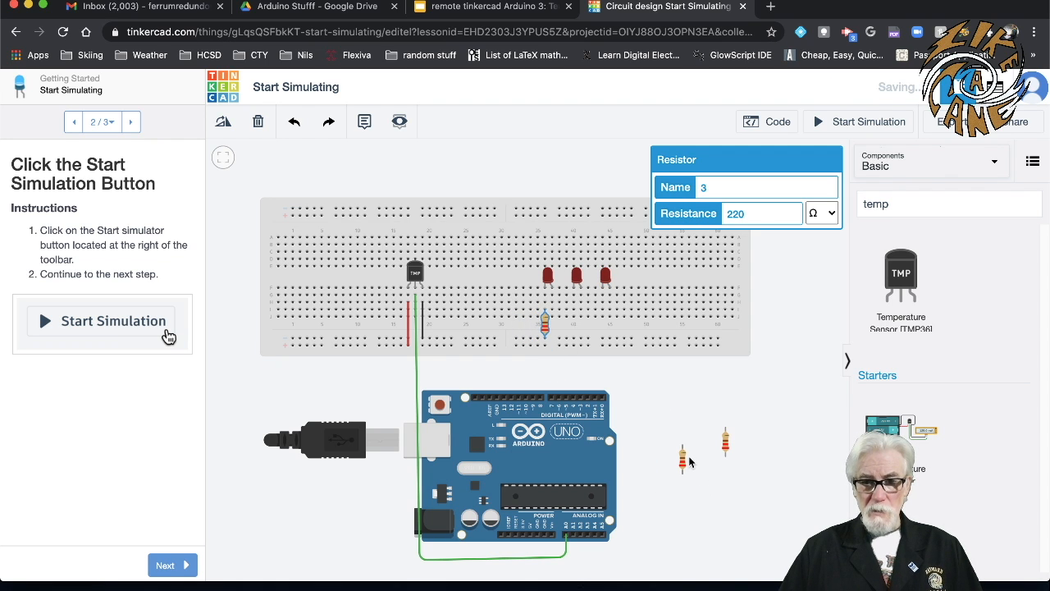
drag(685, 465, 573, 327)
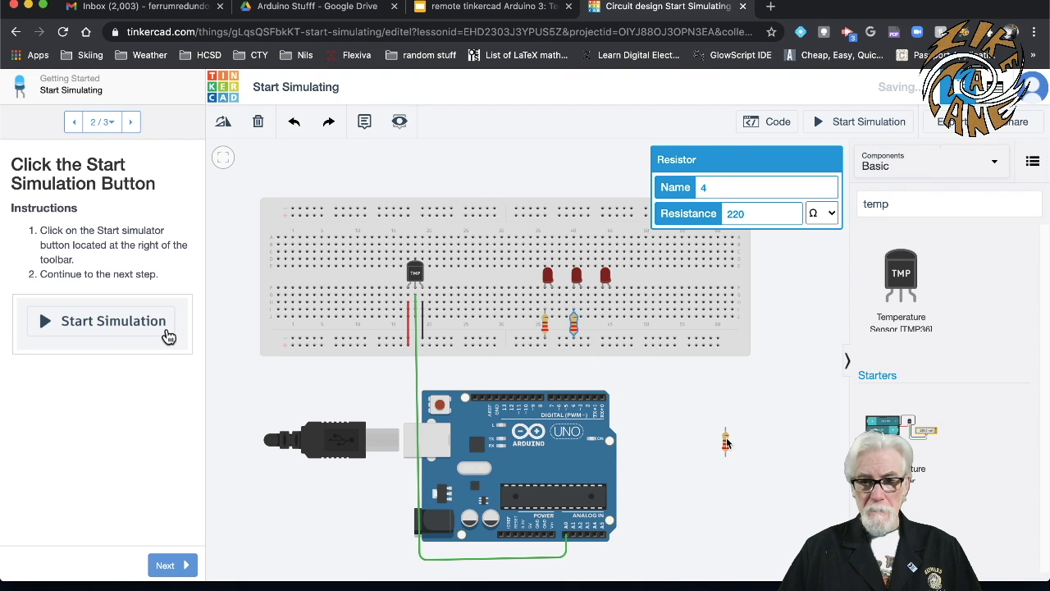
drag(725, 443, 602, 325)
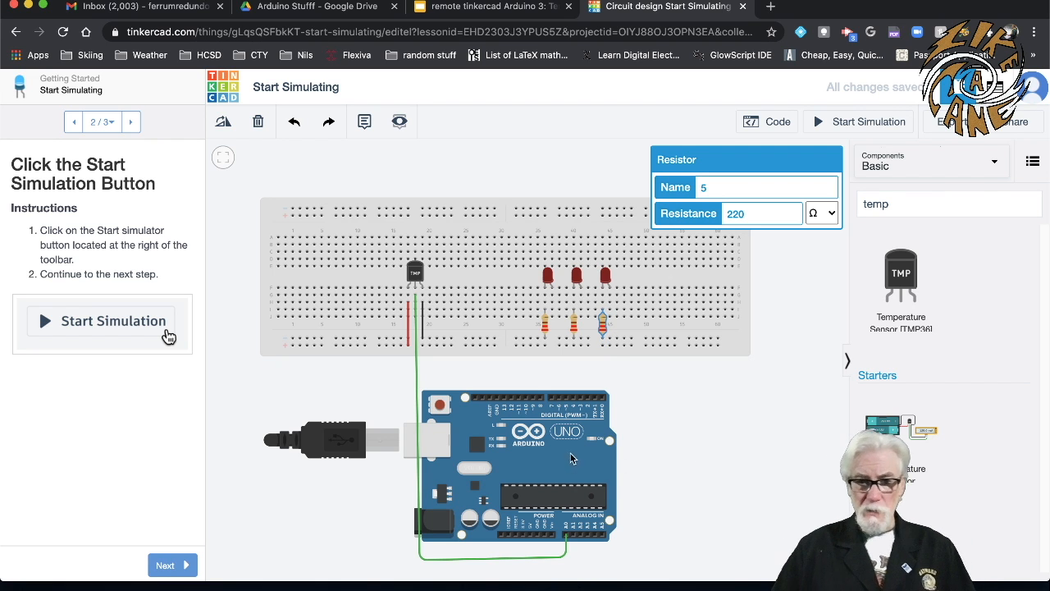
Connect Arduino digital pin D2 to the rightmost LED's right leg with a green wire, bent to run clear of the resistor.
click(585, 400)
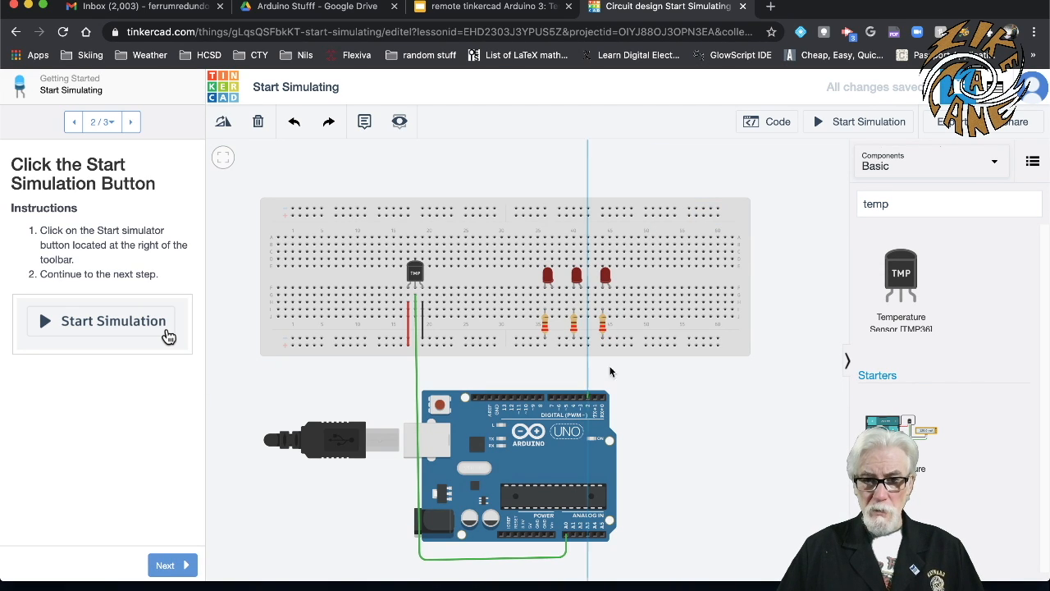
click(609, 303)
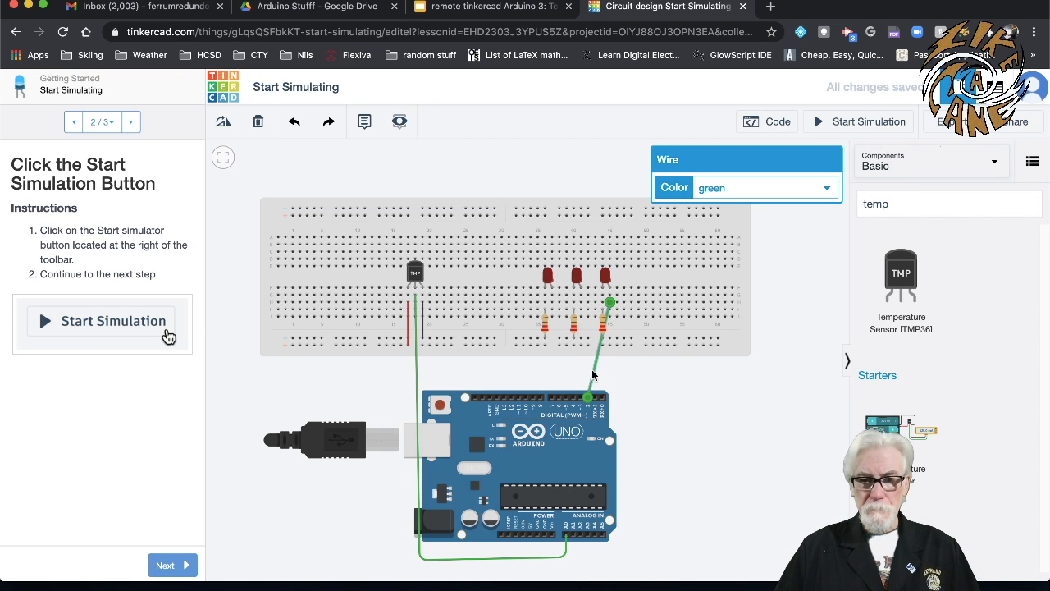
mouse_move(592, 375)
mouse_down()
mouse_move(603, 365)
mouse_move(610, 374)
mouse_up()
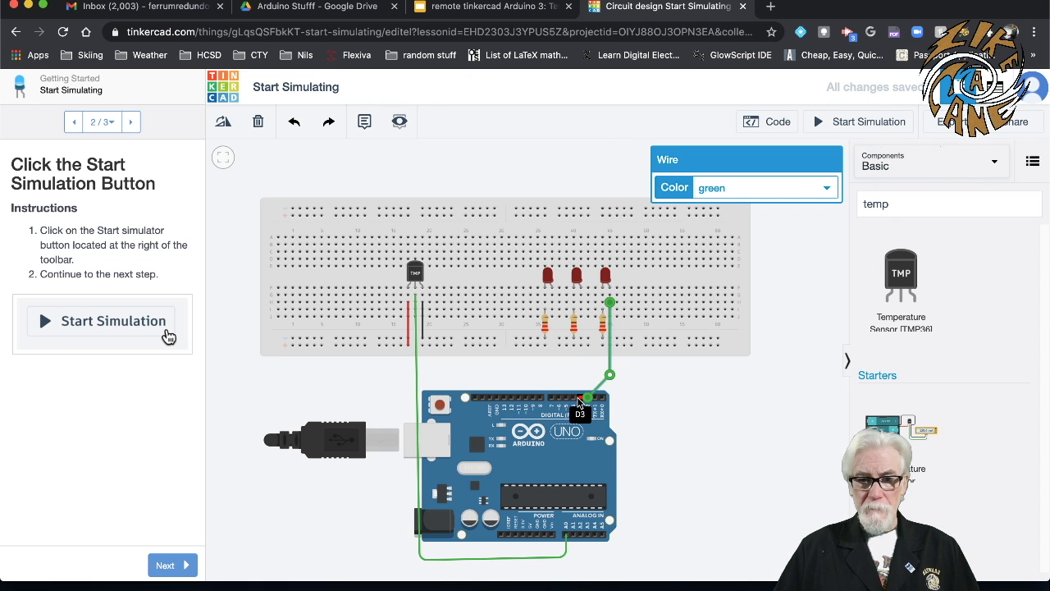
Connect Arduino digital pin D3 to the middle LED's right leg with a straight yellow wire.
click(580, 402)
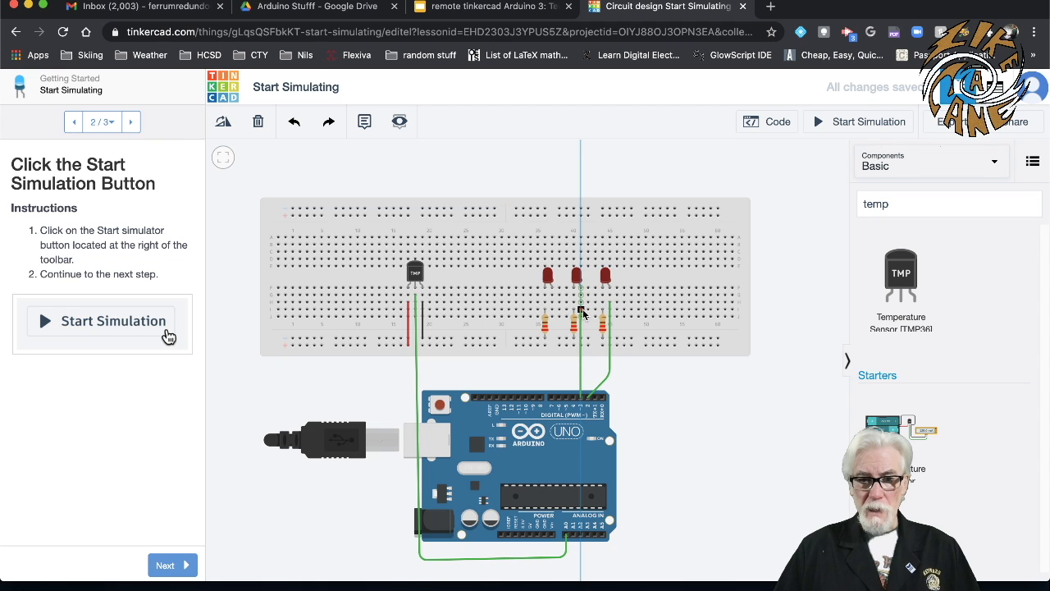
click(580, 310)
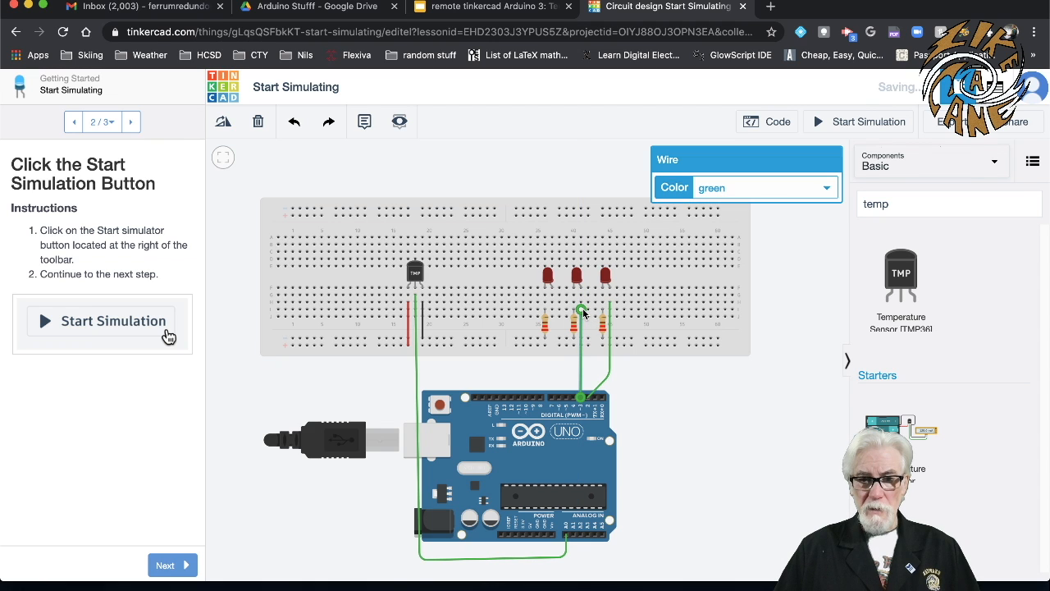
click(719, 188)
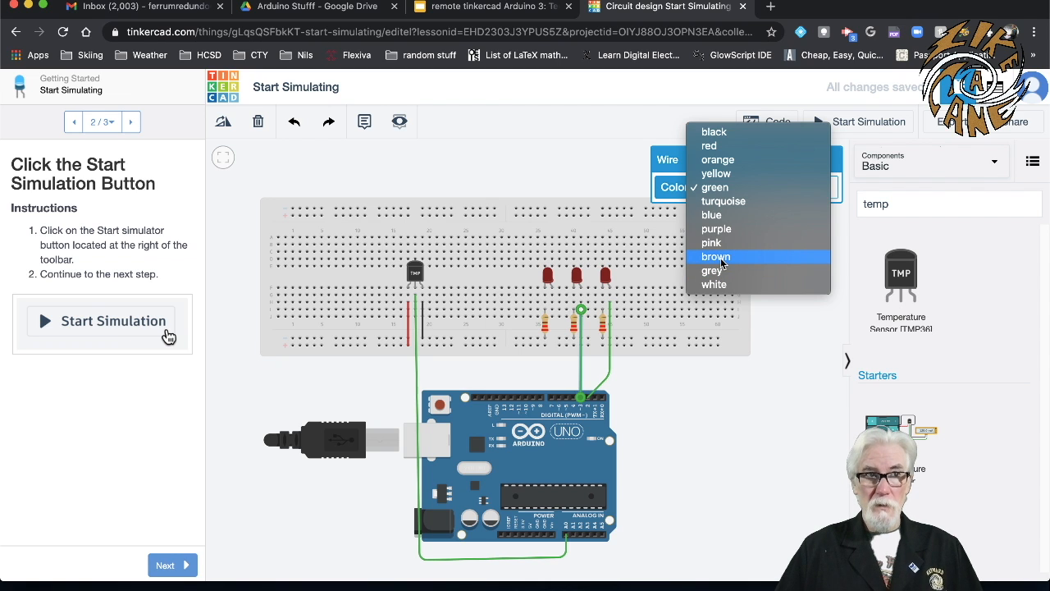
click(739, 173)
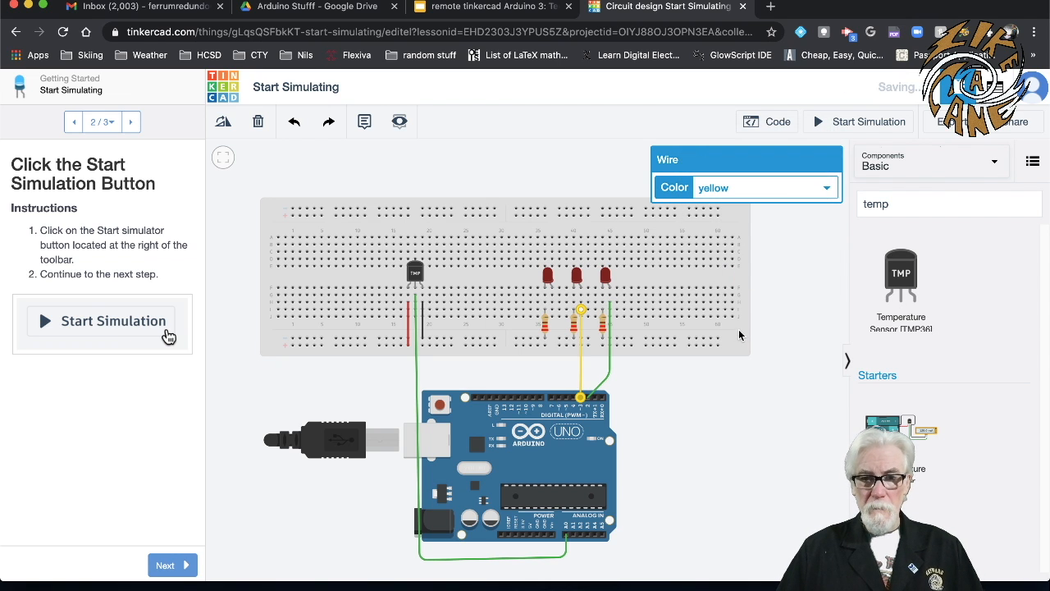
Connect Arduino digital pin D4 to the leftmost LED's right leg with a blue wire, bent to drop straight down beside the resistor.
click(572, 397)
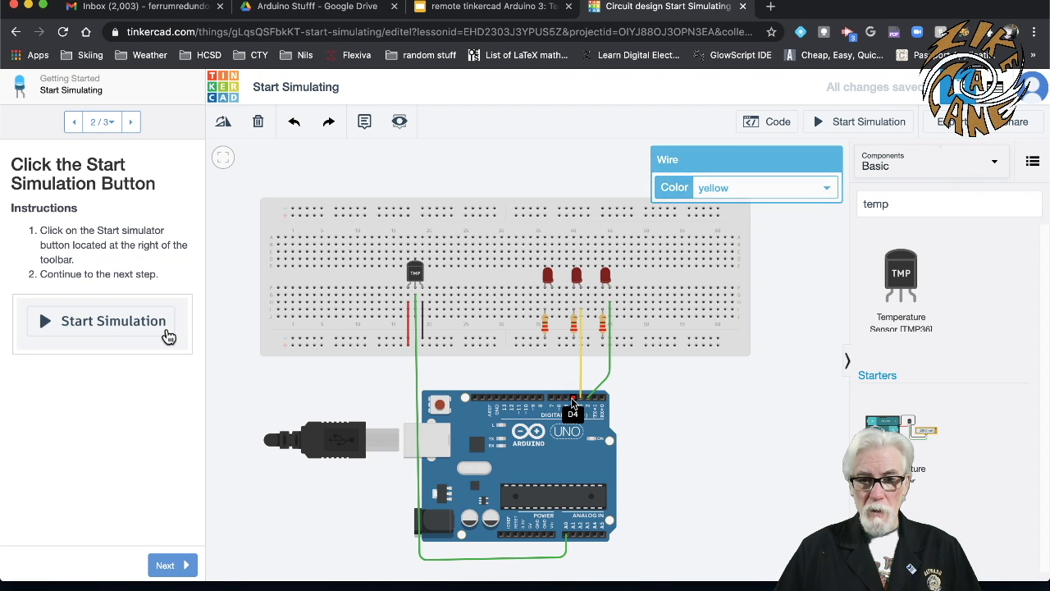
click(551, 310)
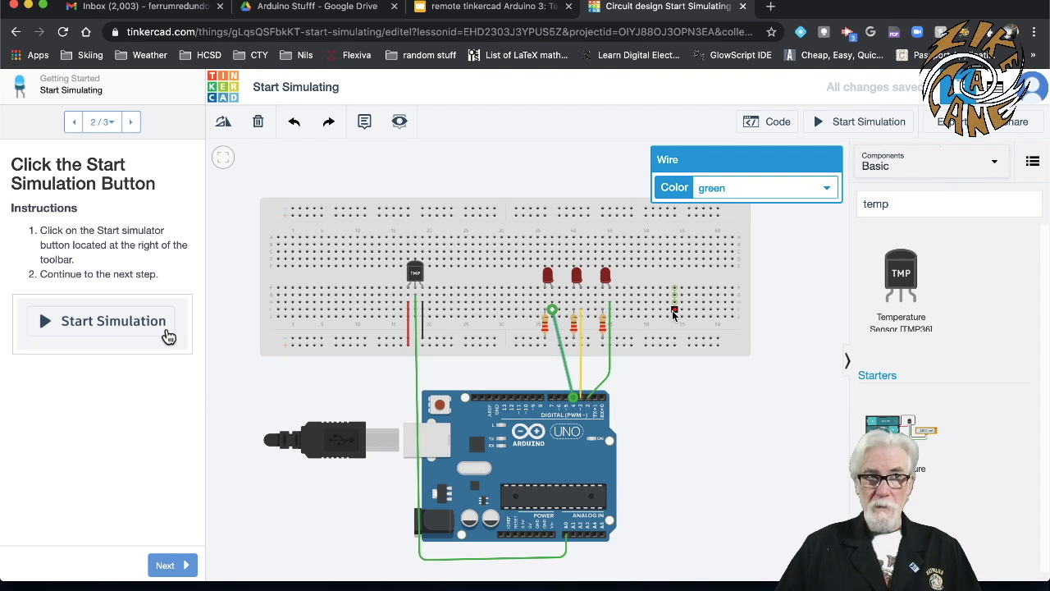
click(753, 188)
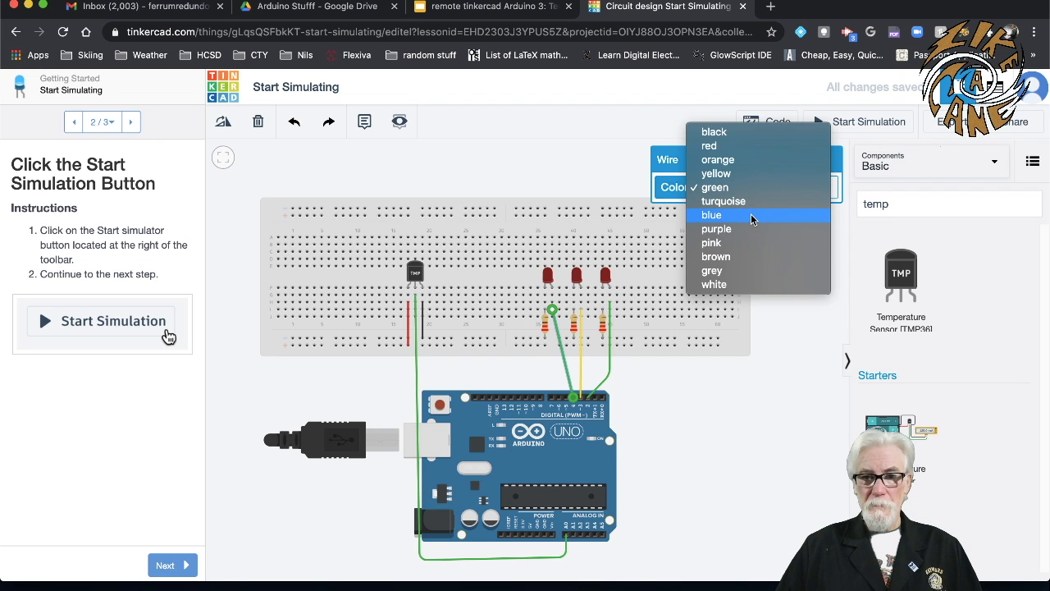
click(752, 217)
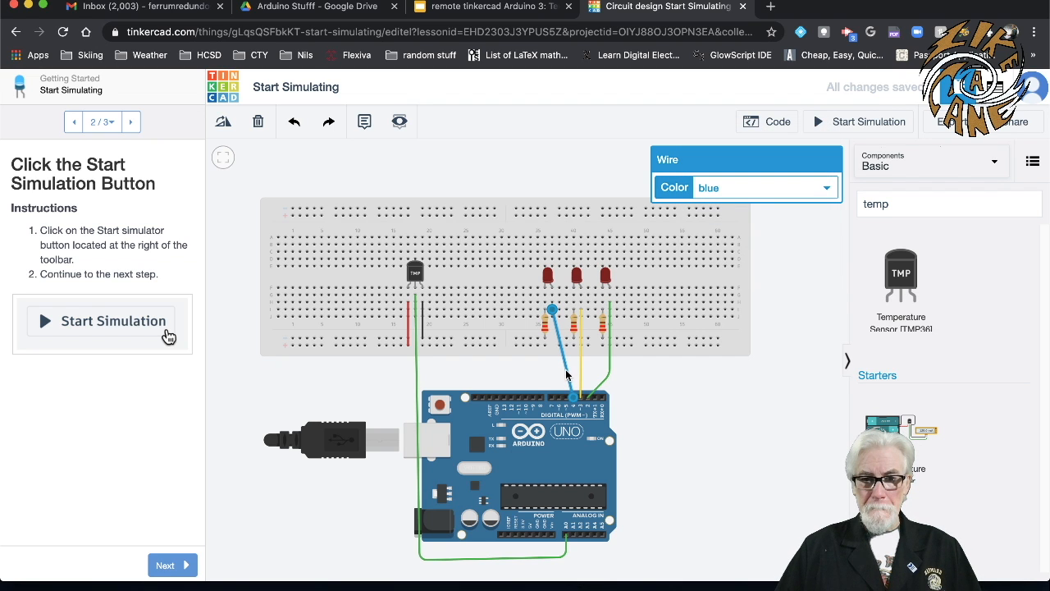
click(565, 376)
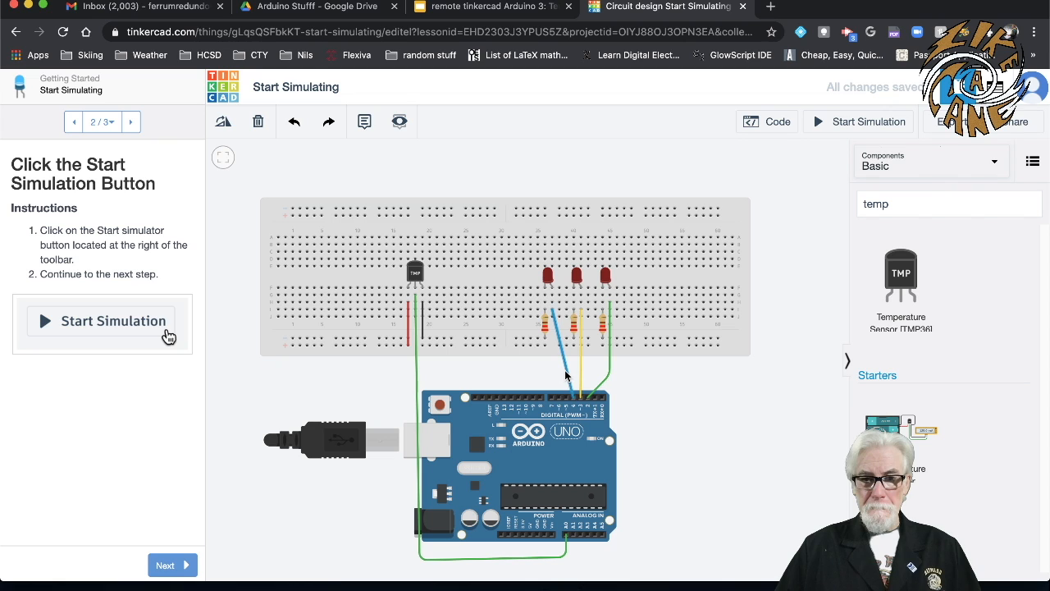
click(565, 373)
drag(565, 375, 552, 380)
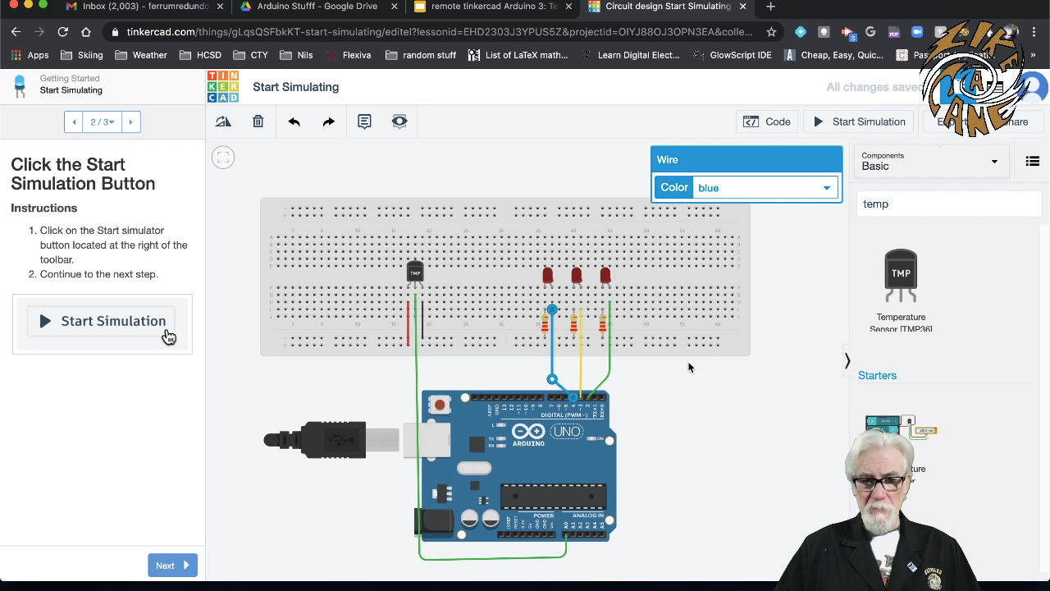
Connect the Arduino 5V pin to the left end of the lower positive rail with a red wire, bent around the USB plug.
click(531, 536)
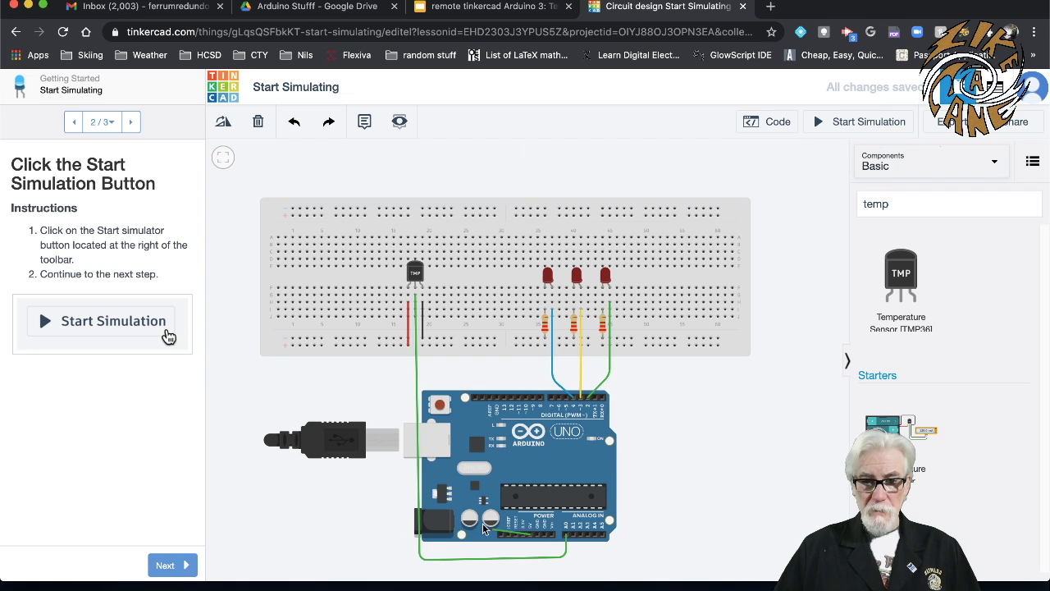
click(293, 346)
click(707, 193)
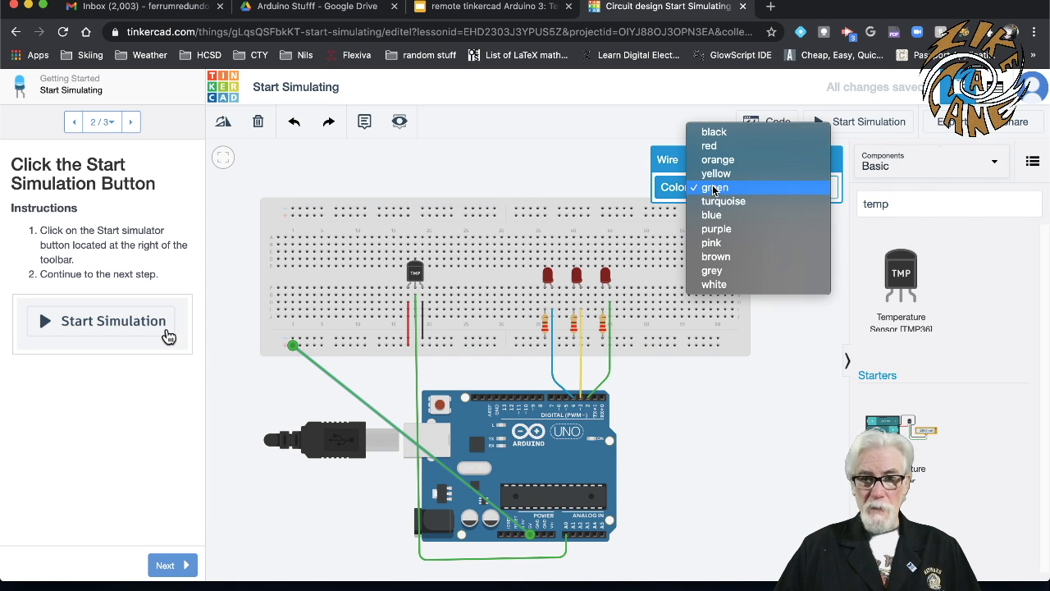
click(709, 145)
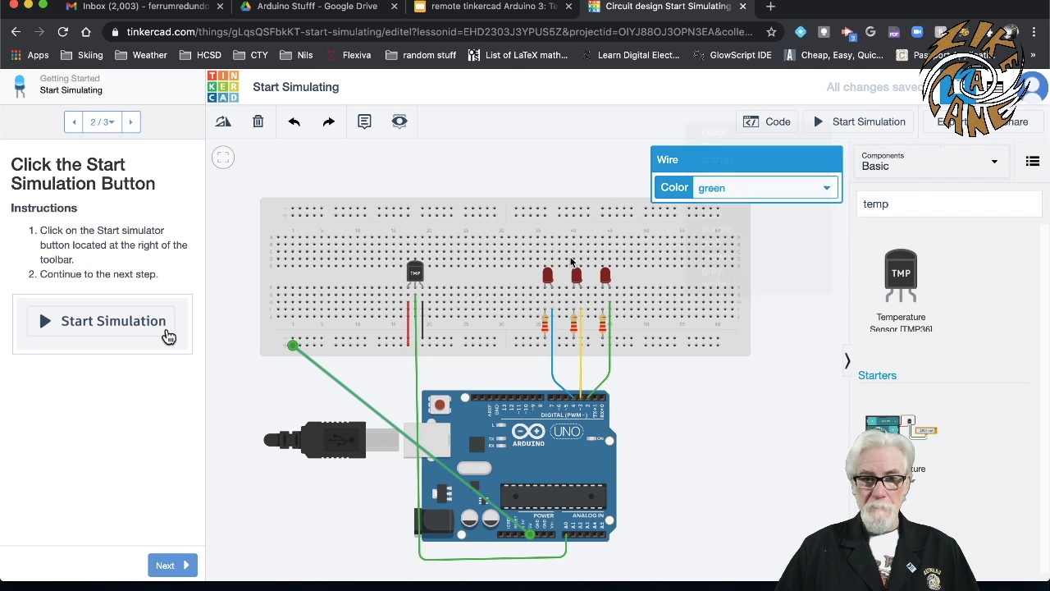
click(373, 414)
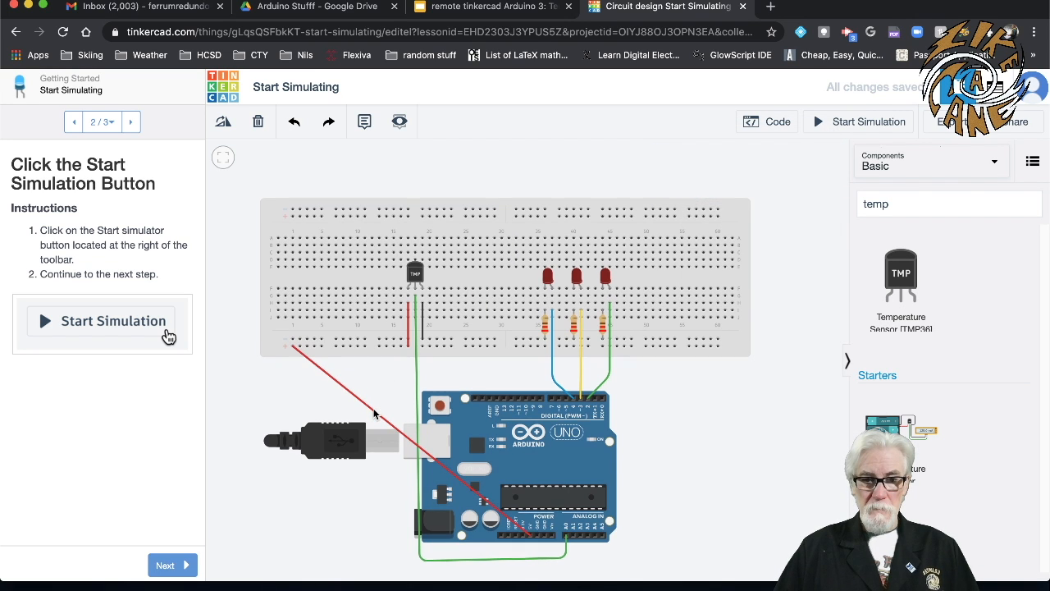
click(373, 414)
drag(340, 468, 306, 534)
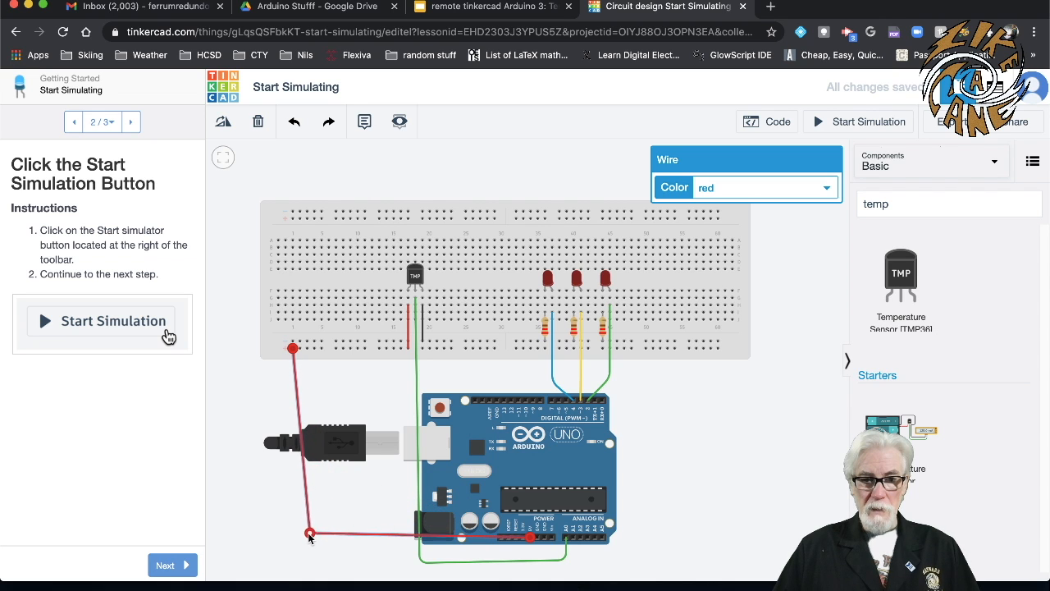
Connect an Arduino power GND pin to the right end of the lower negative rail with a black wire, bent around the board's right side.
click(544, 539)
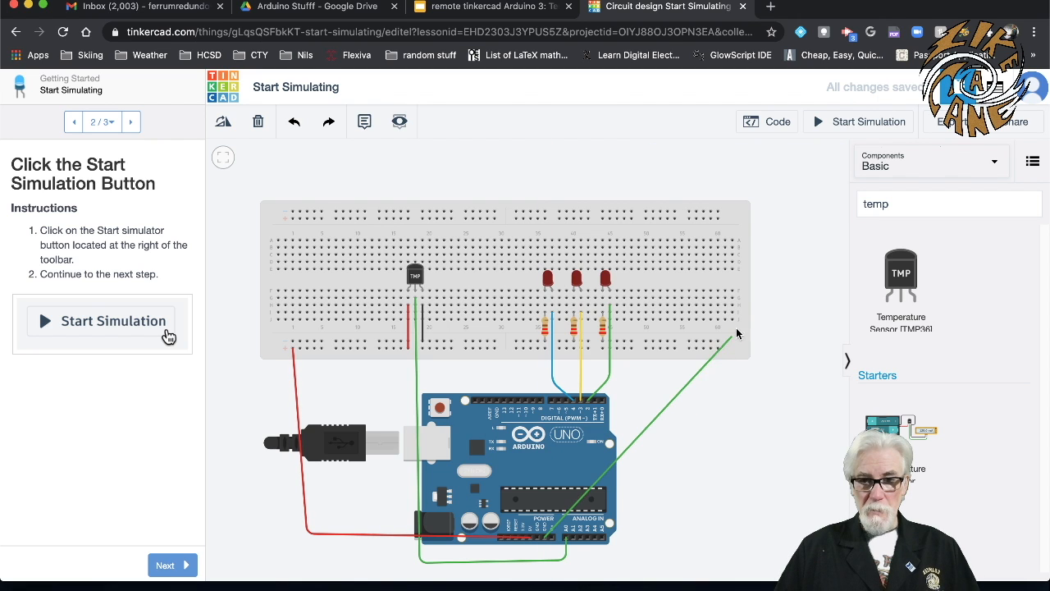
click(717, 342)
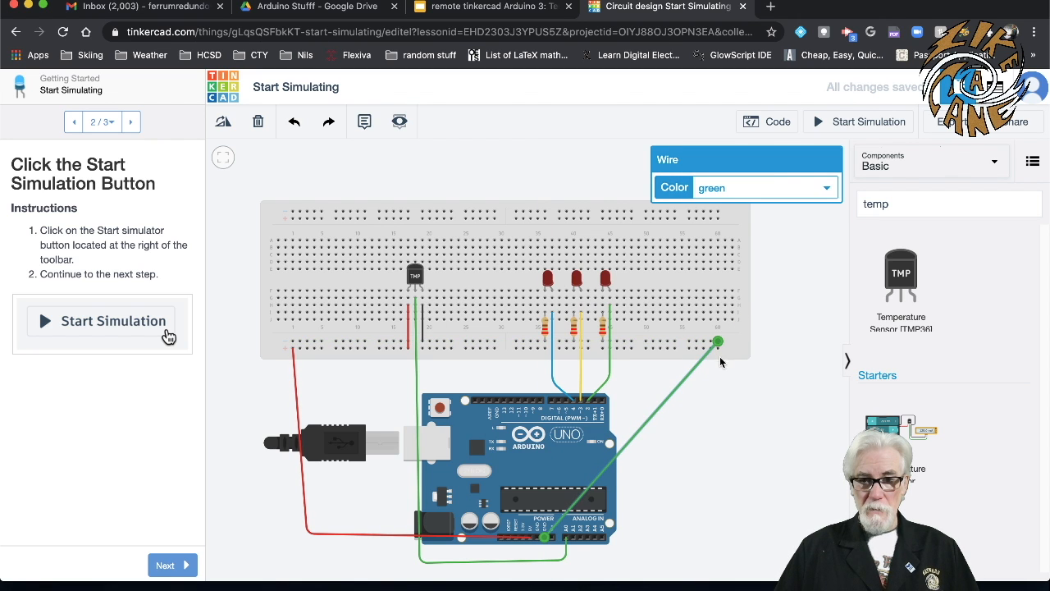
click(771, 186)
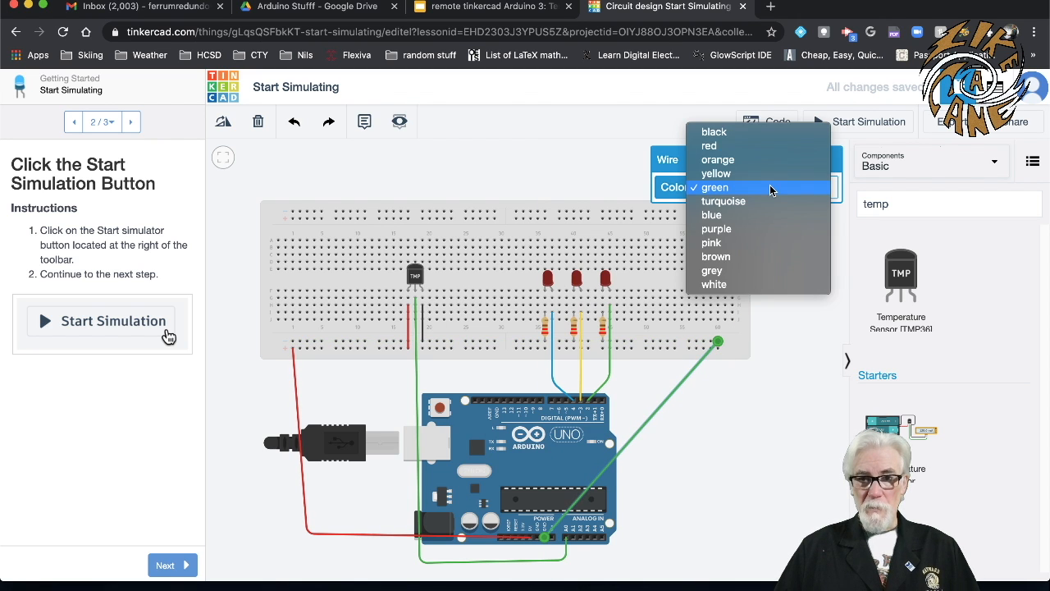
click(771, 133)
drag(652, 418, 698, 544)
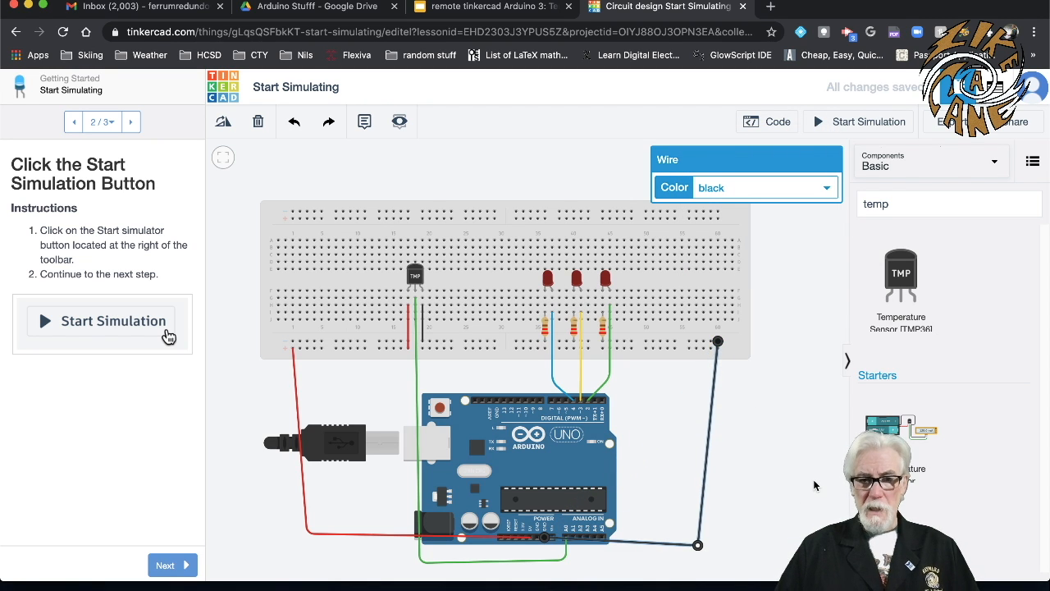